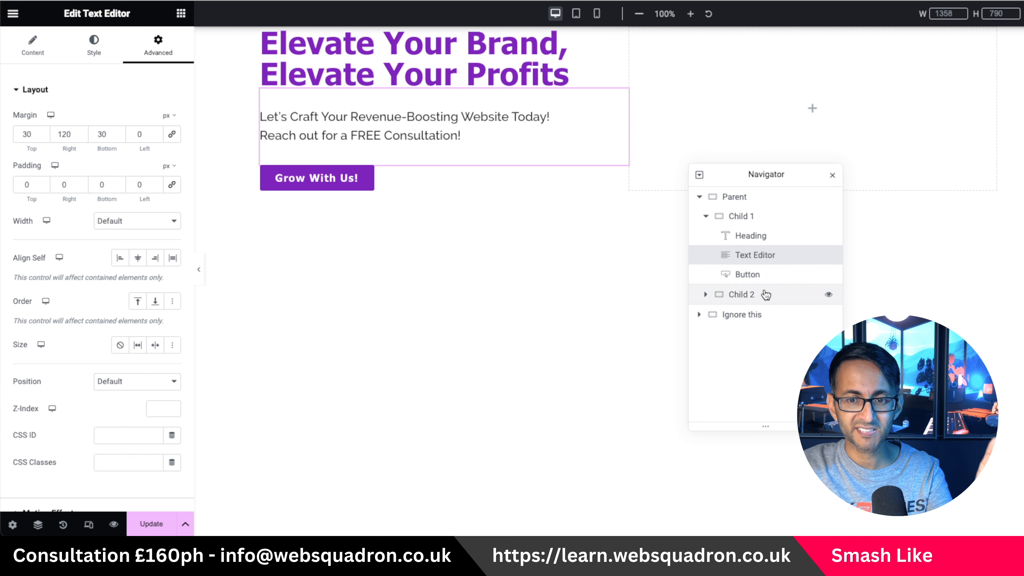
- Open the heading's typography settings to examine its font size
left_click(765, 275)
left_click(766, 235)
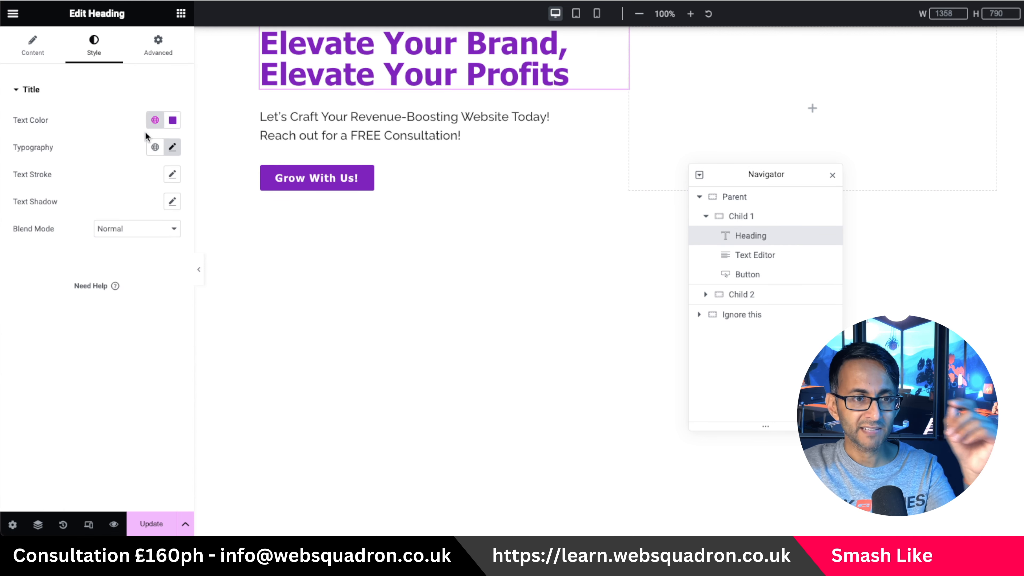
left_click(172, 147)
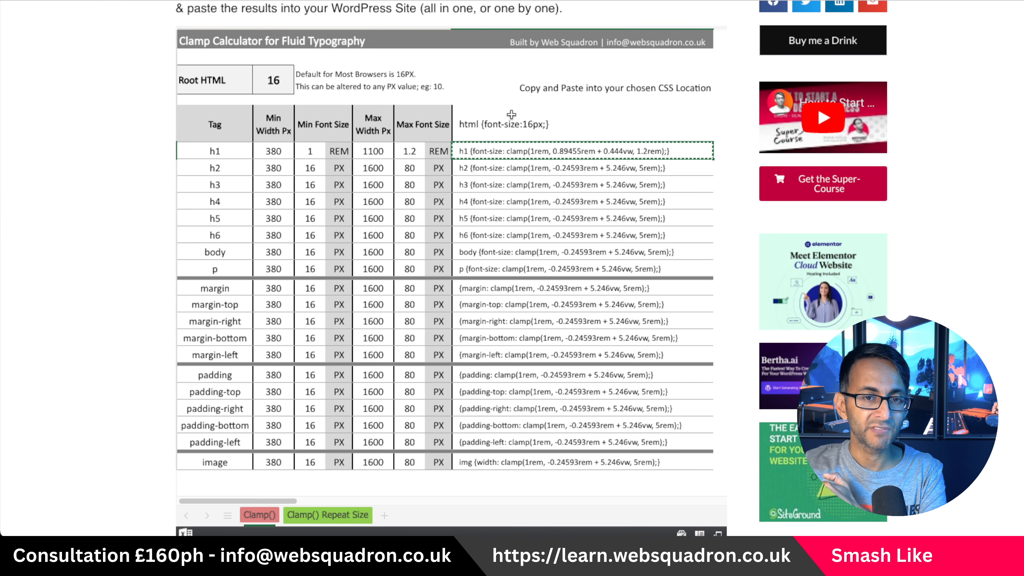
- In the Clamp() Calculation Generator, set the h1 minimum font size to 2 REM
left_click(310, 185)
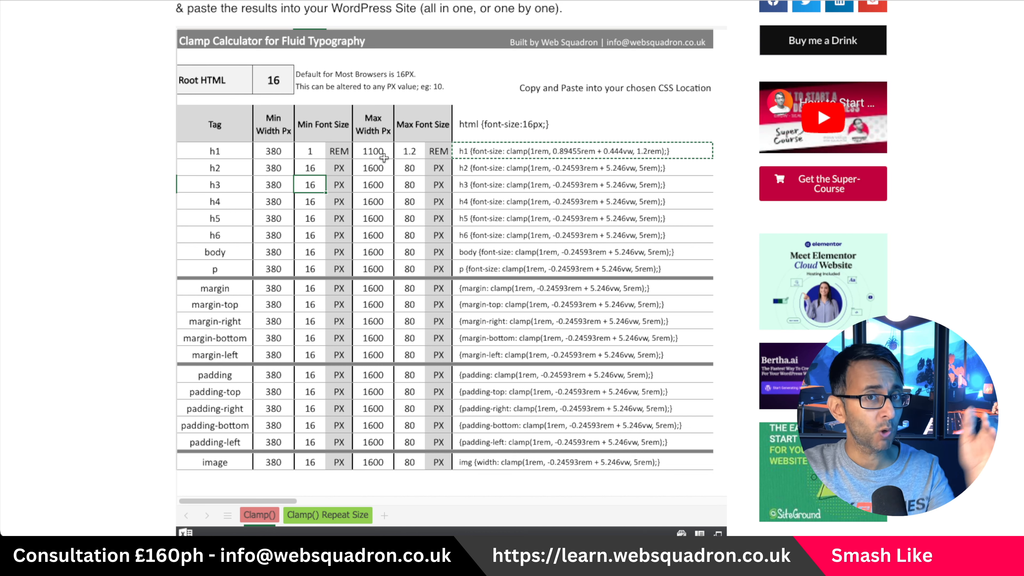
left_click(316, 153)
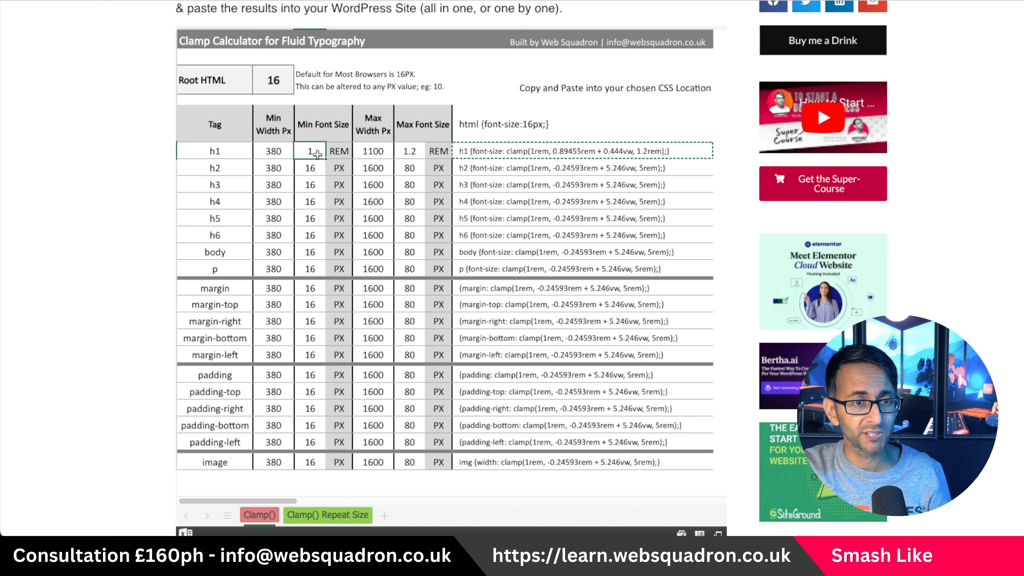
type("2")
left_click(407, 155)
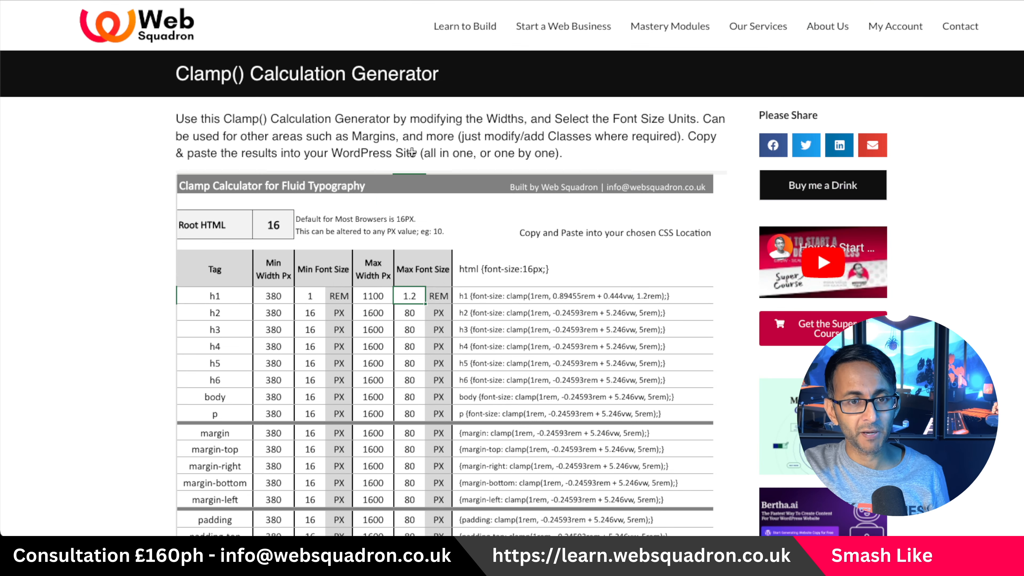
left_click(357, 347)
left_click(301, 299)
key("Return")
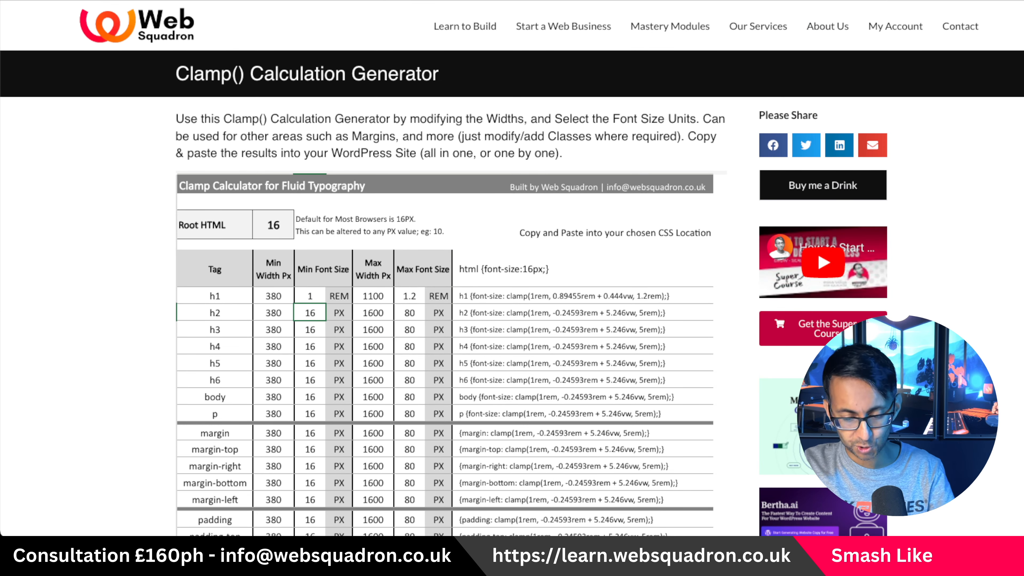
type("2")
key("Return")
left_click(318, 298)
key("Return")
- Set the h1 maximum font size to 3 REM and select the generated h1 clamp formula
left_click(415, 299)
type("3")
key("Return")
left_click(339, 363)
left_click(561, 290)
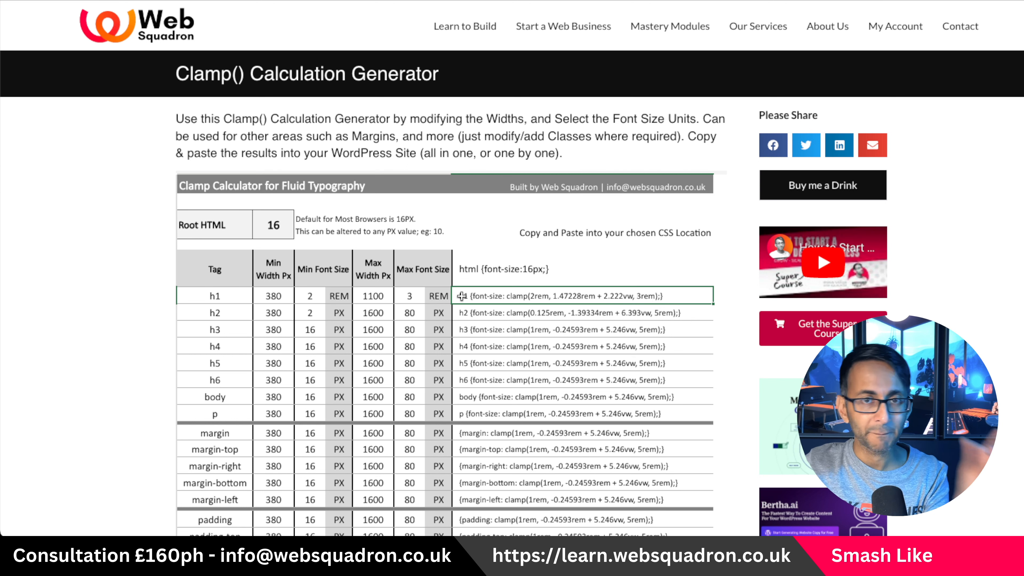
left_click(315, 312)
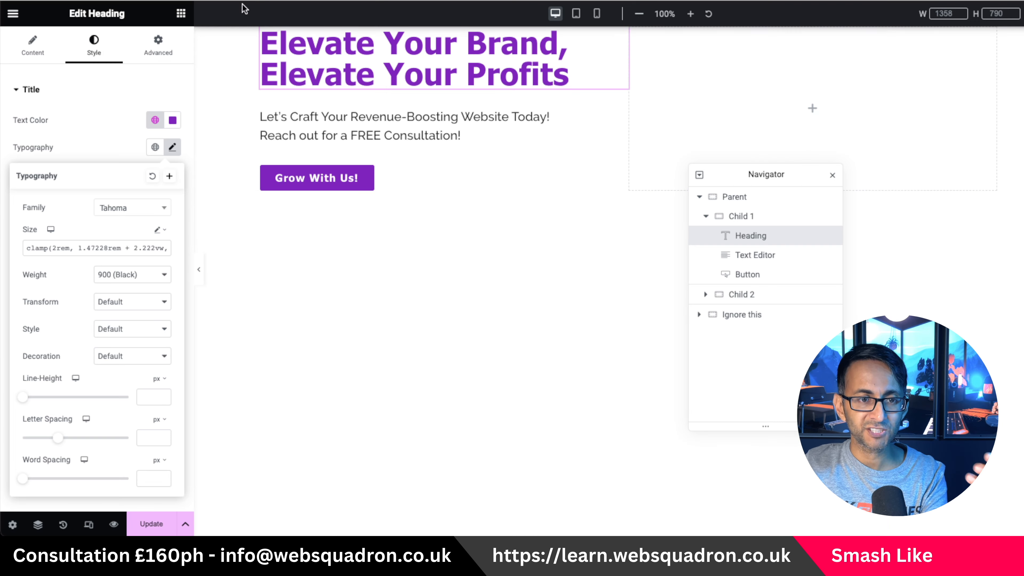
- In the page editor, open the typography settings of the text editor widget below the heading
left_click(501, 121)
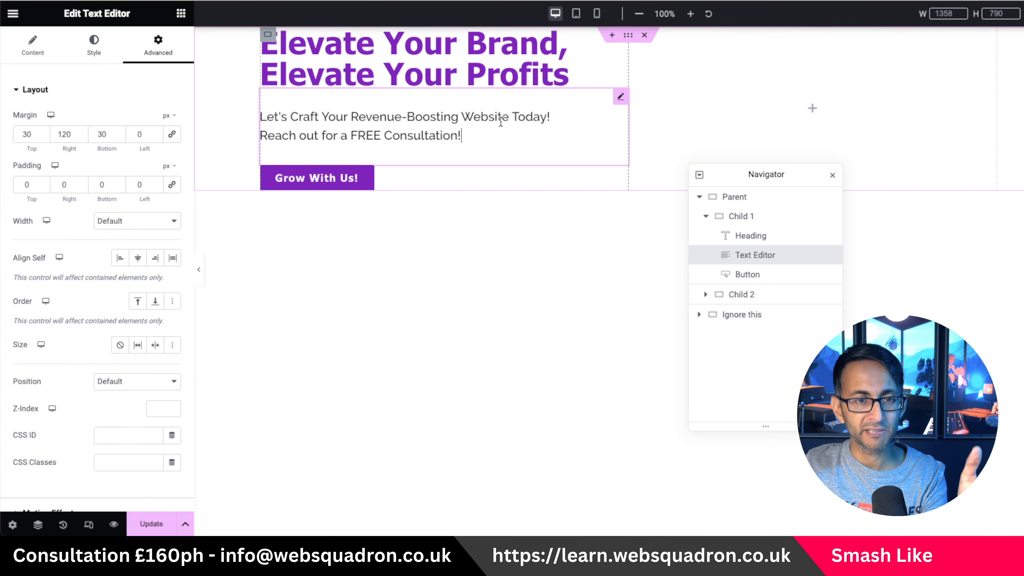
left_click(53, 52)
left_click(101, 52)
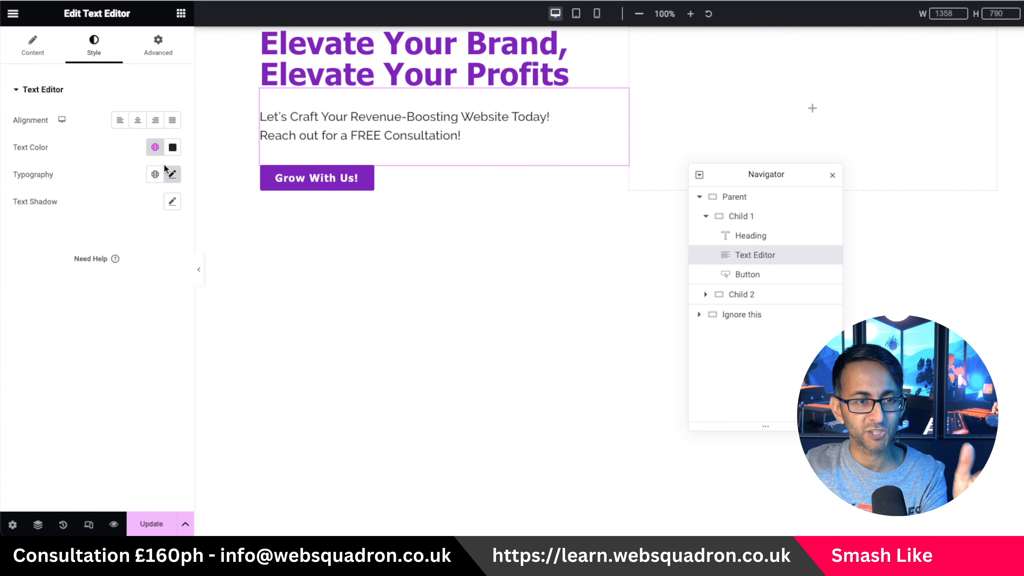
left_click(173, 174)
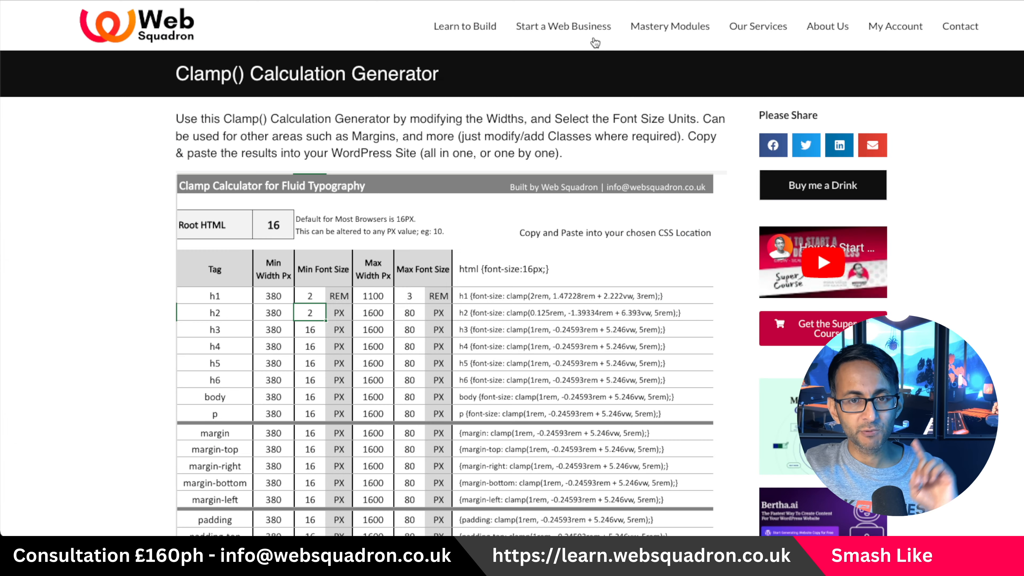
- In the clamp calculator's h2 row, set the minimum font size to 1 and the maximum font size to 1.2
type("1")
left_click(369, 348)
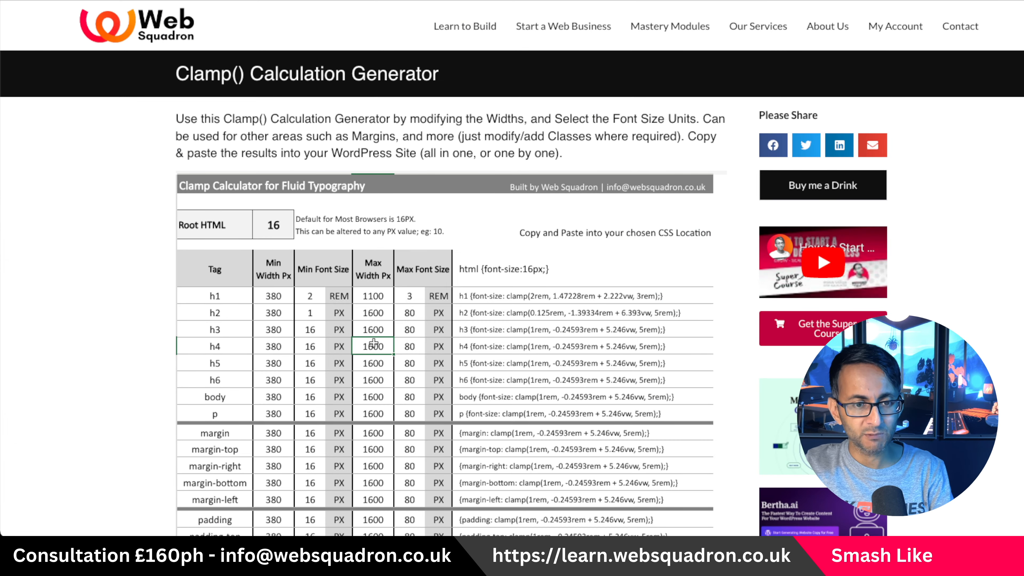
left_click(409, 315)
type("1.2")
left_click(376, 364)
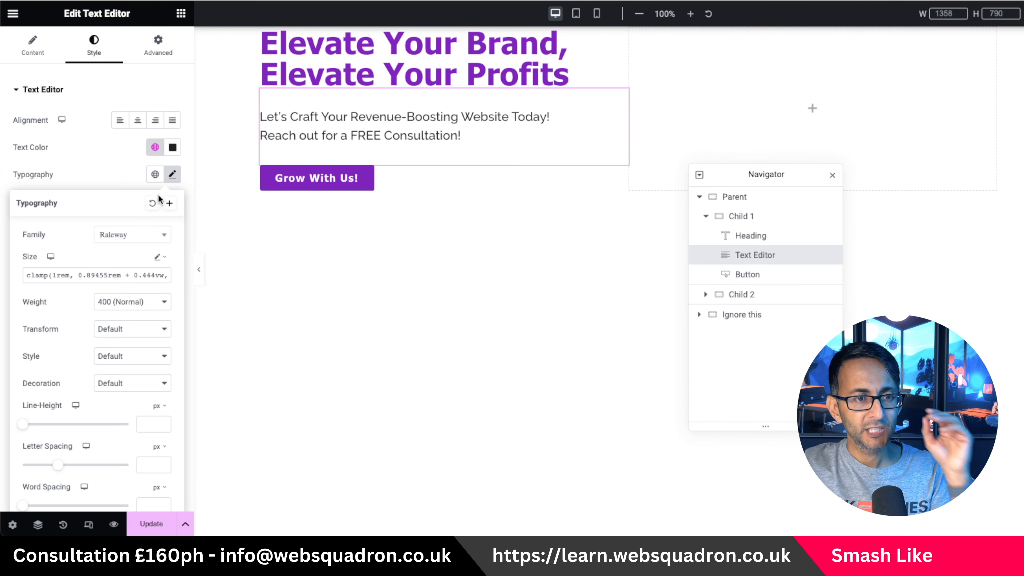
- Recheck the text editor's typography settings, and preview the section in mobile view before returning to desktop view
left_click(119, 170)
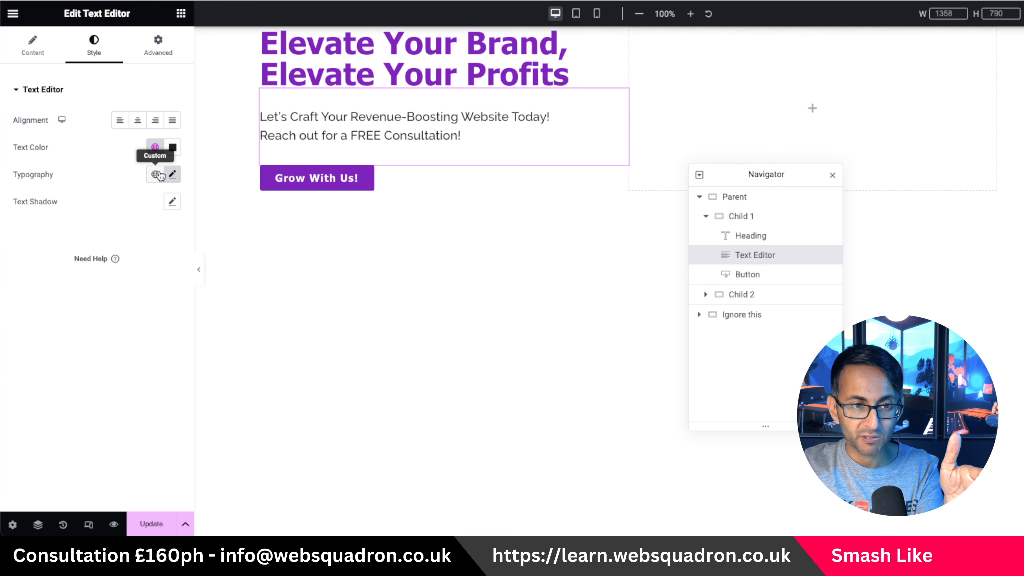
left_click(172, 174)
left_click(126, 173)
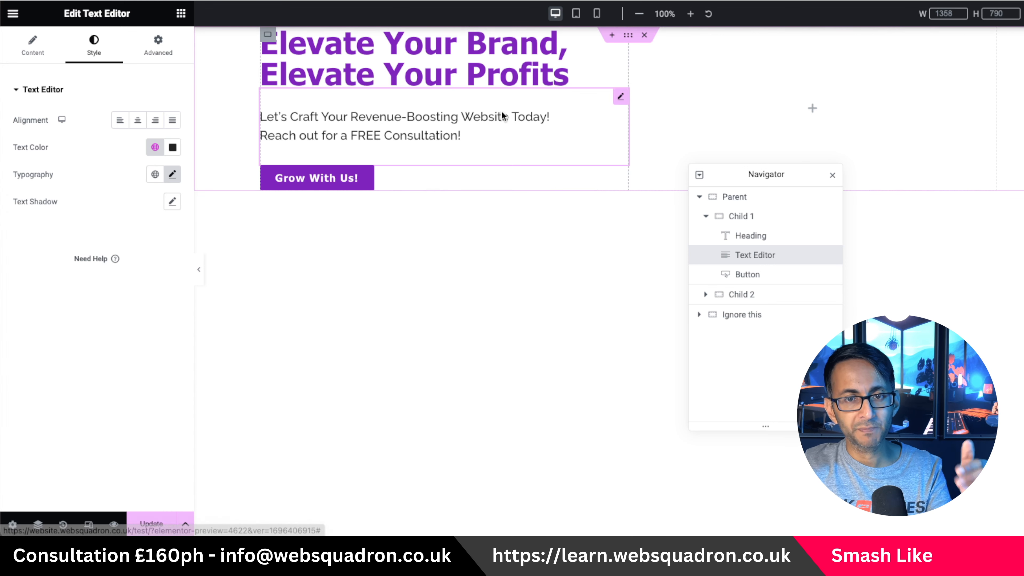
left_click(596, 13)
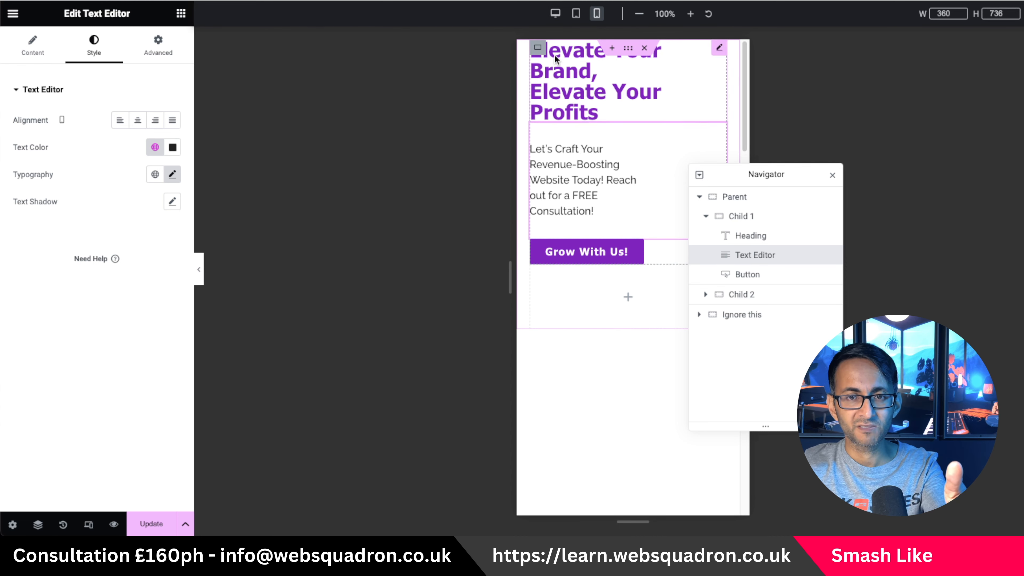
left_click(556, 16)
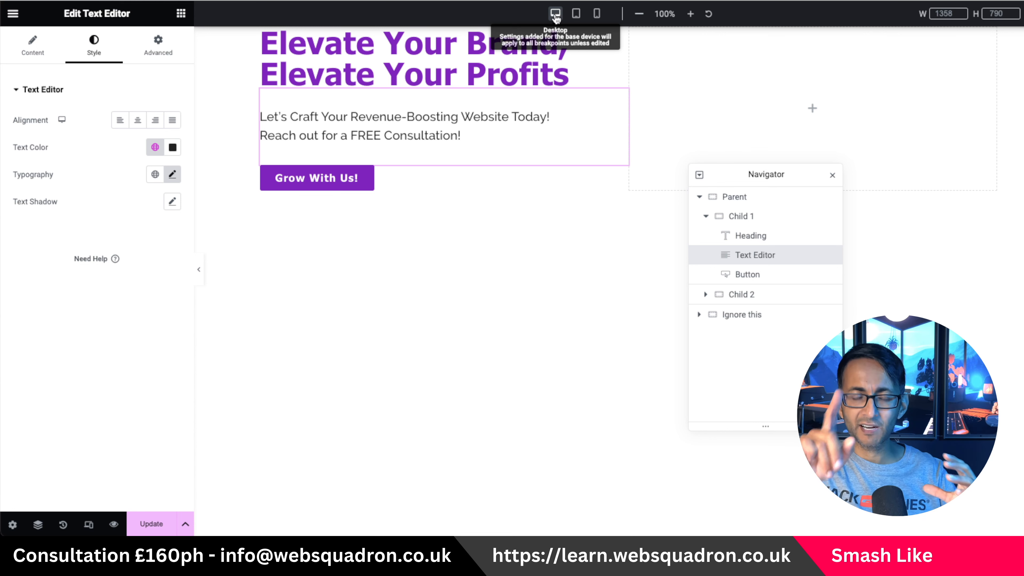
- Open the Grow With Us! button's typography settings to examine its font family, size and weight
left_click(462, 170)
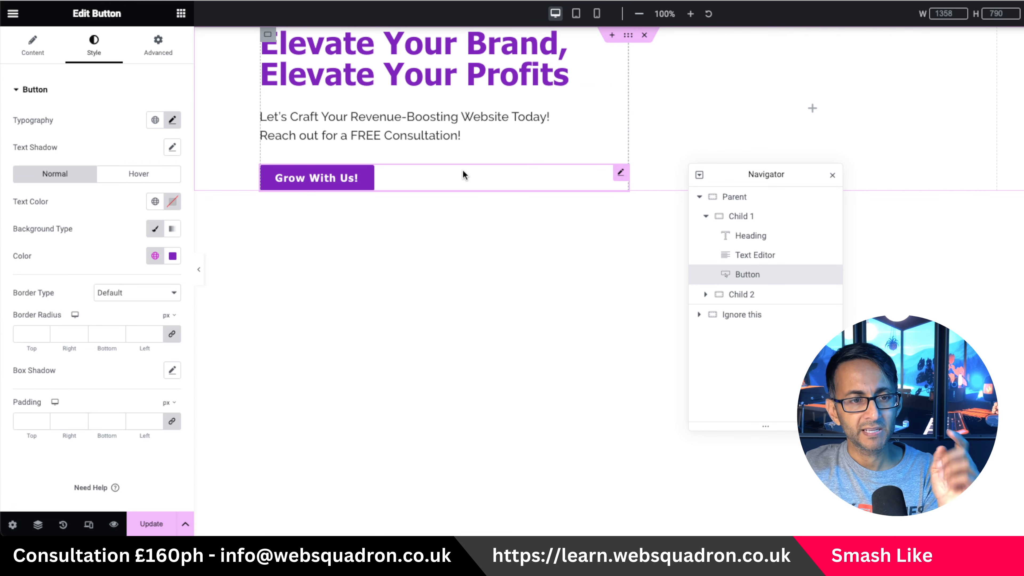
left_click(172, 120)
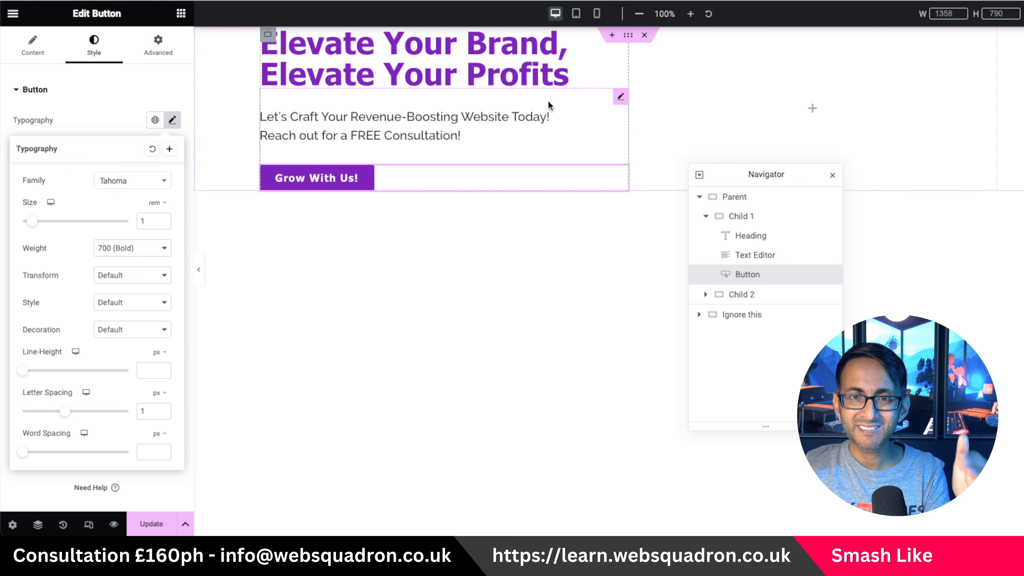
- Examine the text editor's desktop margins and the Child 1 container's layout settings
left_click(530, 129)
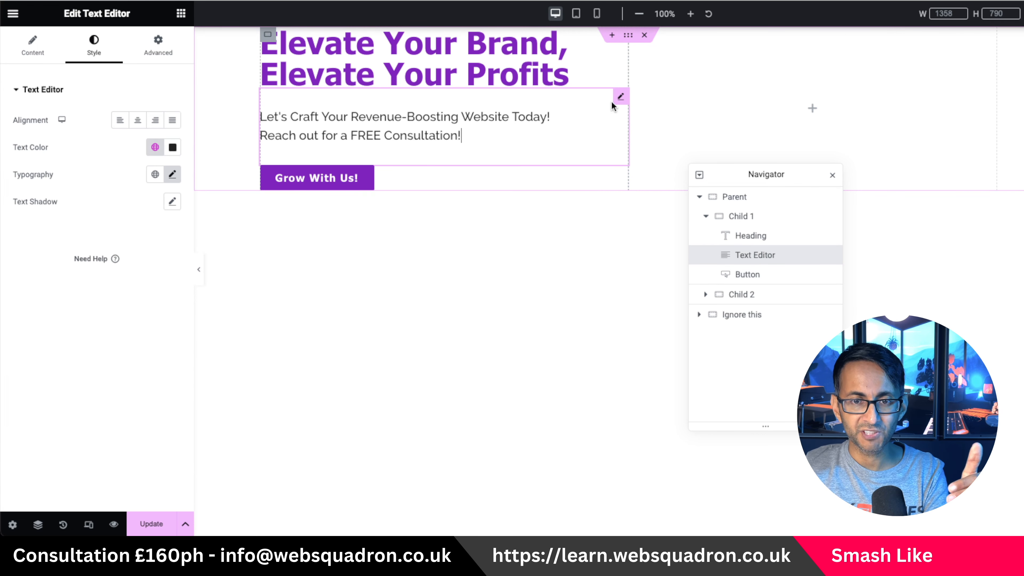
left_click(168, 47)
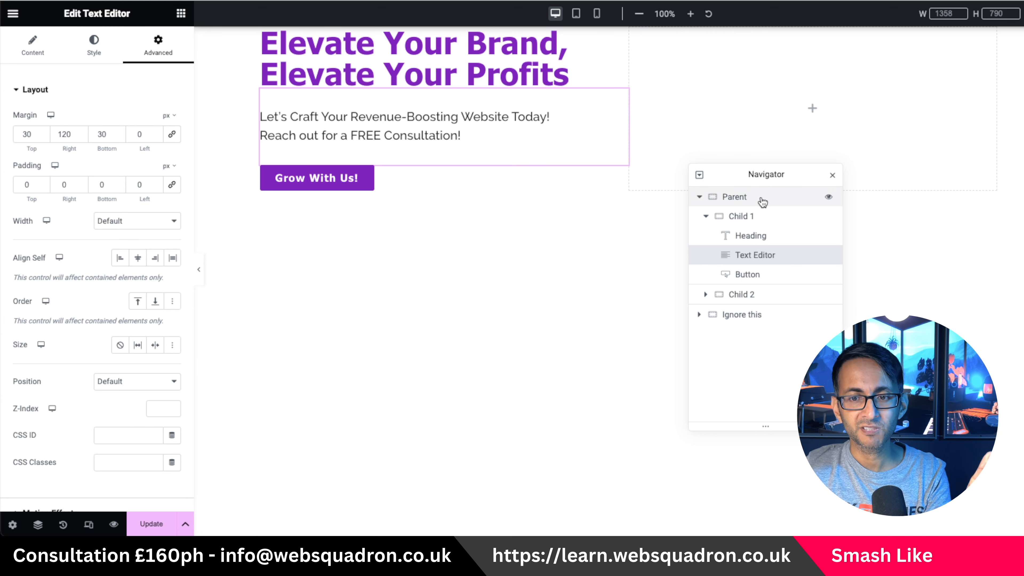
left_click(729, 218)
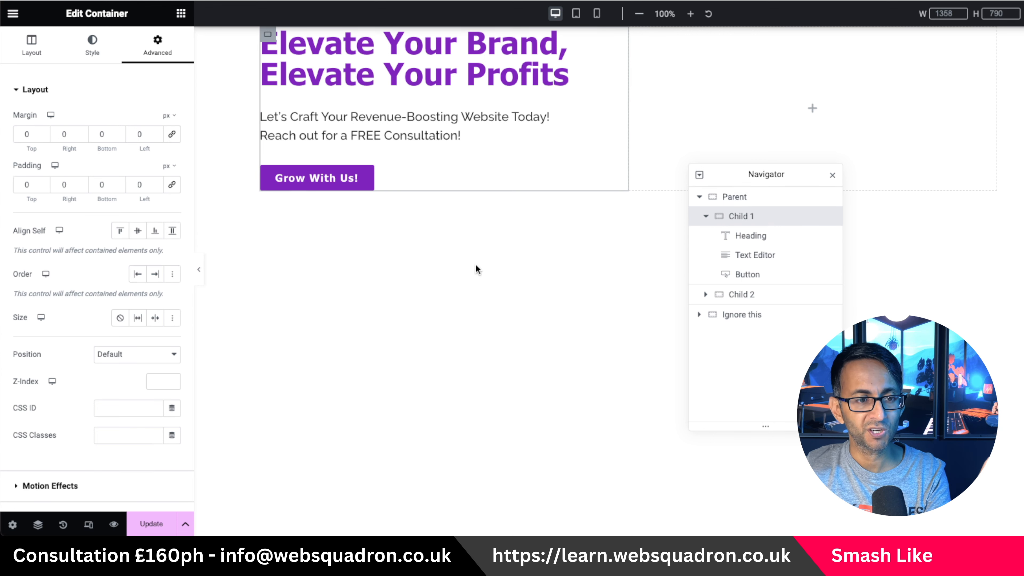
left_click(32, 54)
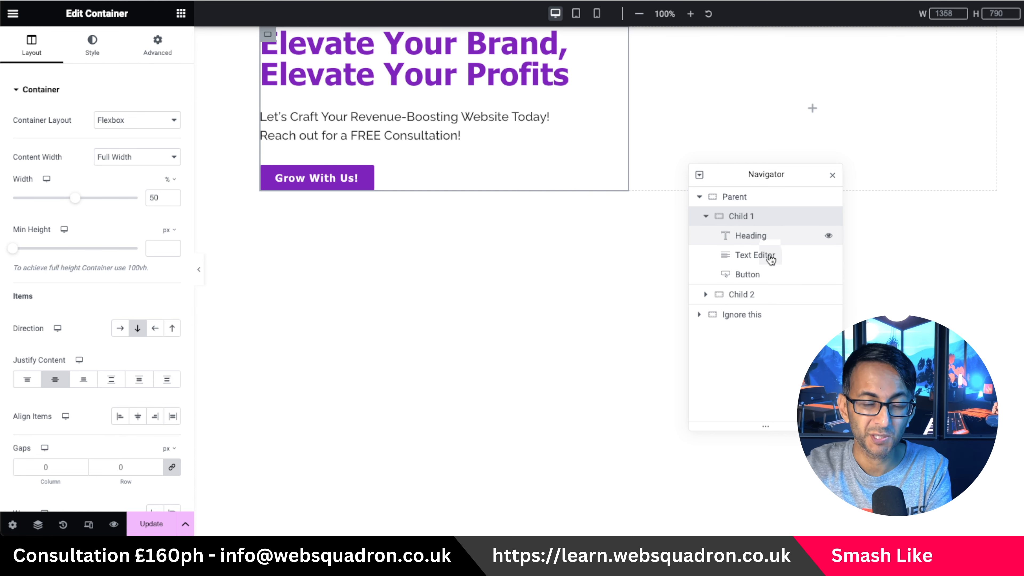
- In mobile view, unlink the text editor's margins and set them to 30 top, 0 right, 30 bottom and 0 left
left_click(743, 255)
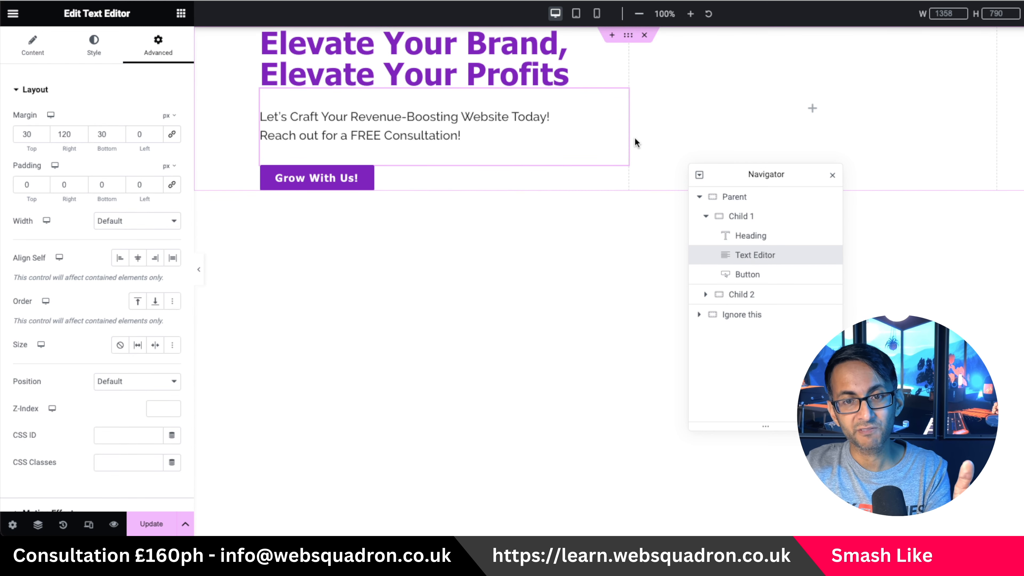
left_click(597, 14)
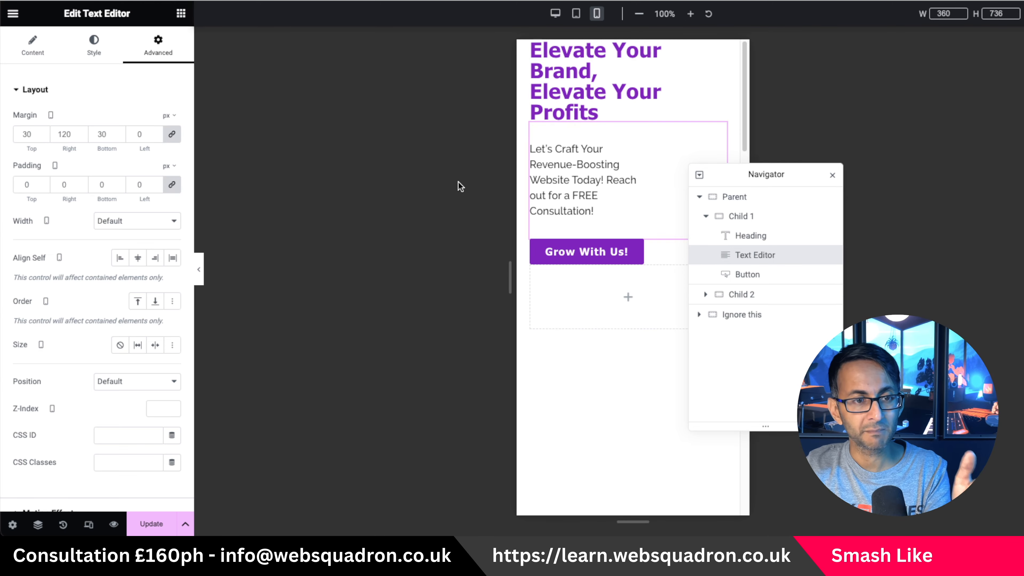
left_click(172, 135)
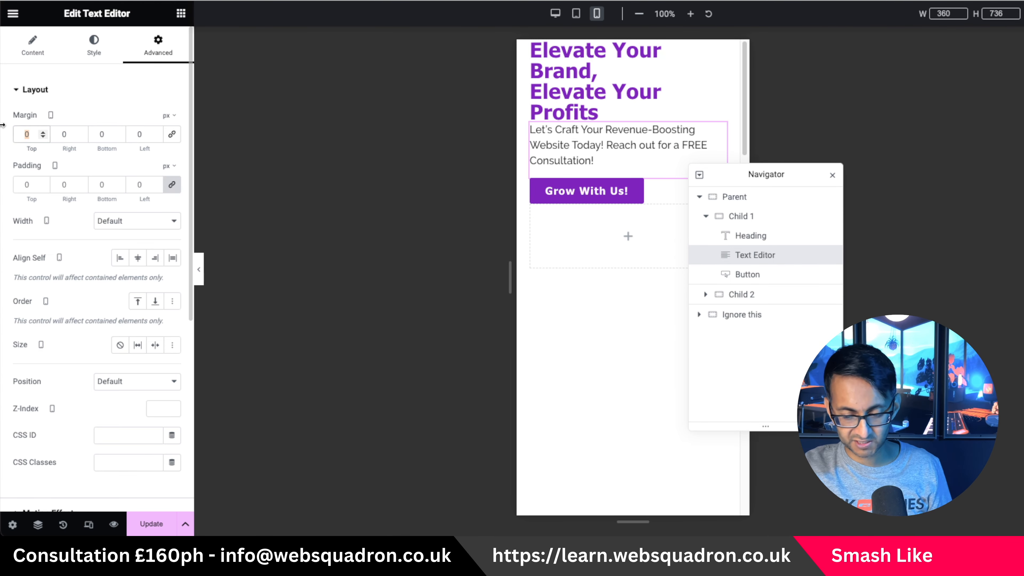
type("30")
key("Tab")
key("Tab")
type("30")
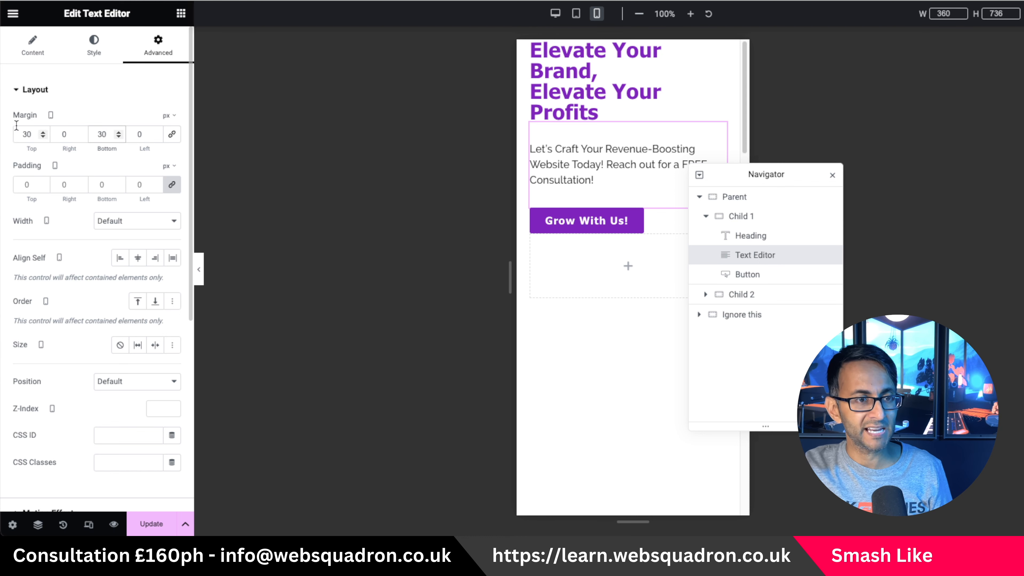
- Examine the Parent container's margin and padding settings in mobile view with the Navigator moved clear of the preview
left_click_drag(770, 175, 891, 228)
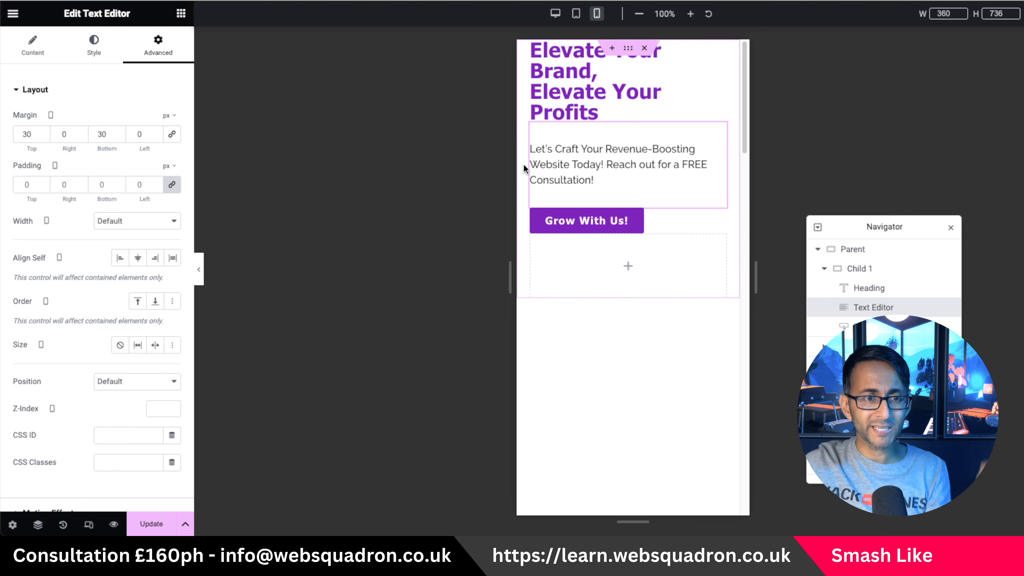
left_click(890, 257)
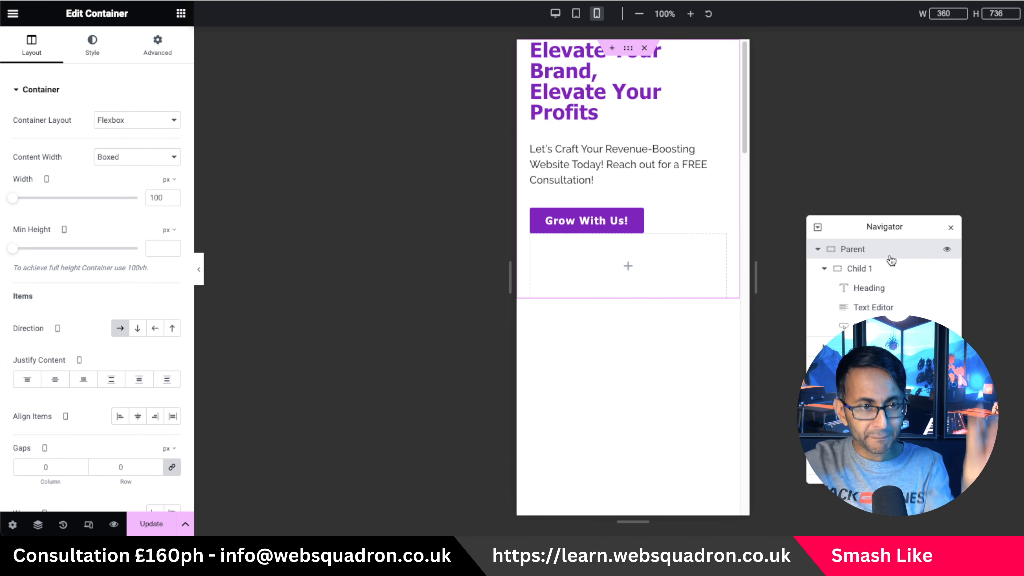
left_click(176, 52)
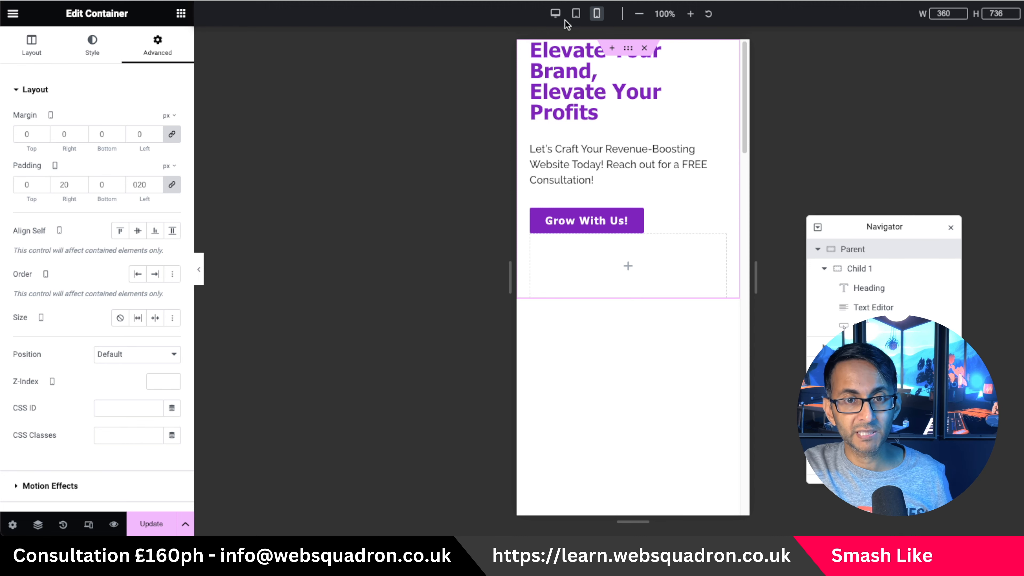
- Return to desktop view and set the Parent container's minimum height to 570 px
left_click(556, 14)
left_click_drag(904, 229, 619, 232)
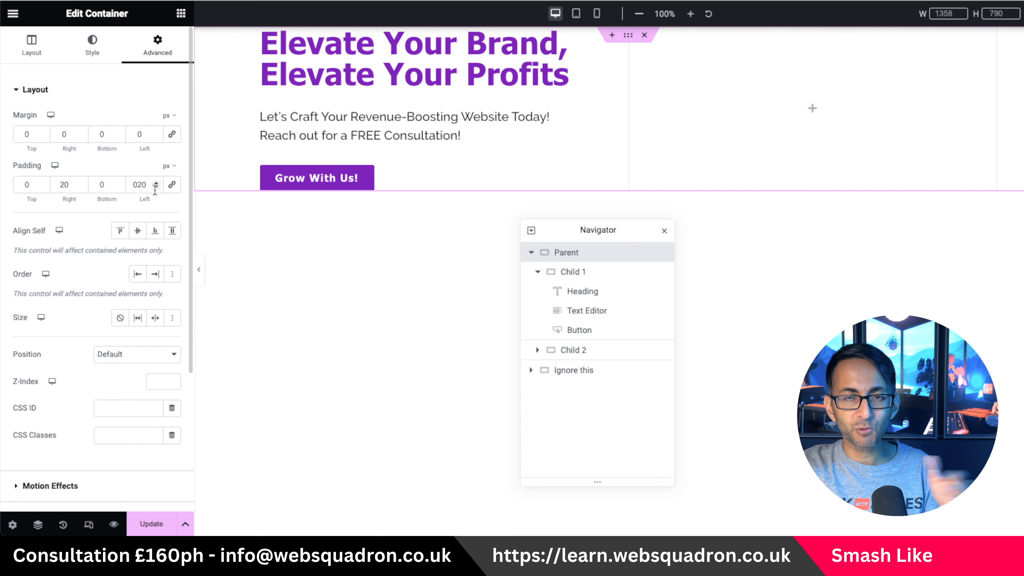
left_click(35, 48)
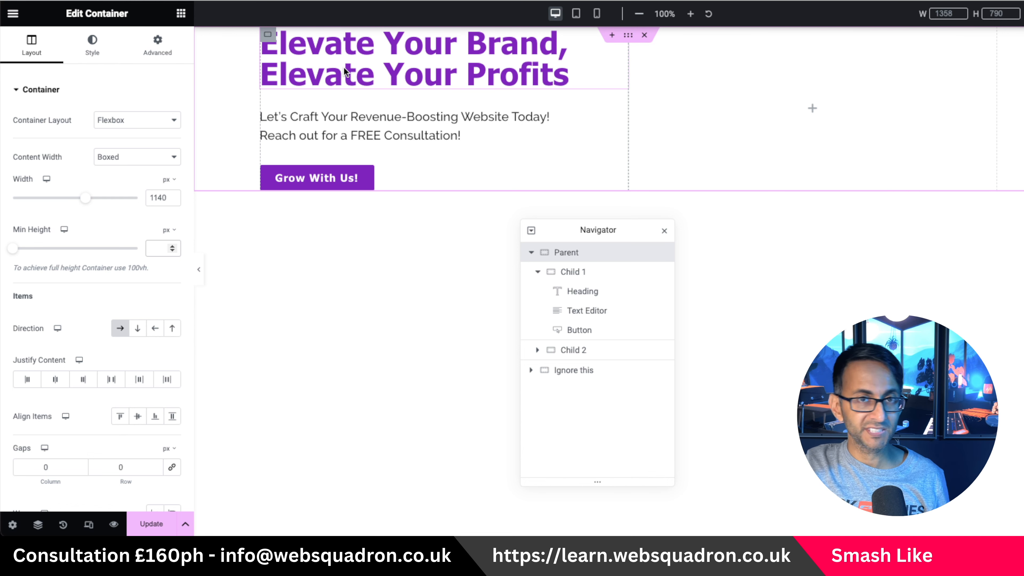
type("570")
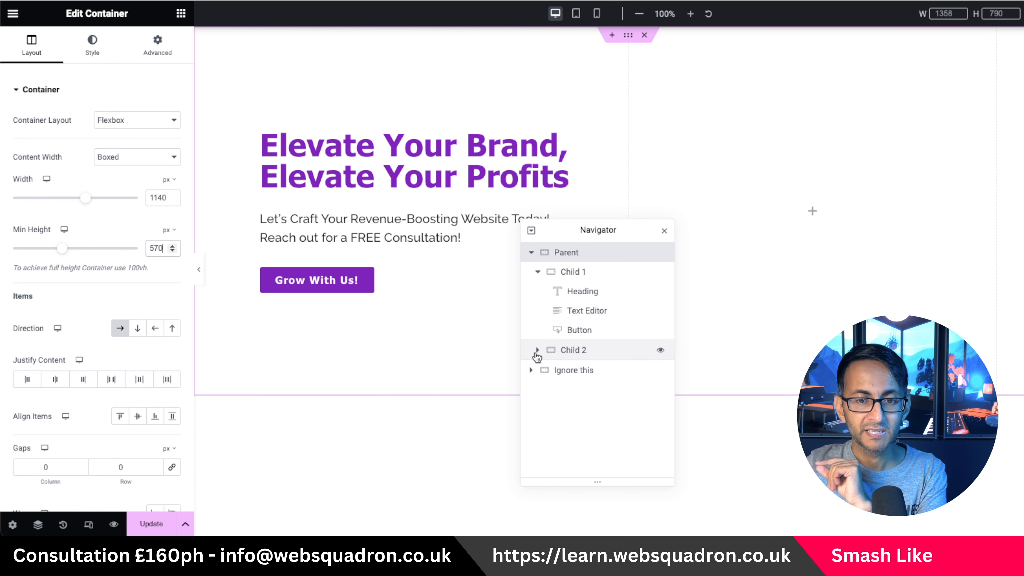
- Add a new container inside the empty Child 2 container
left_click(537, 350)
left_click(579, 351)
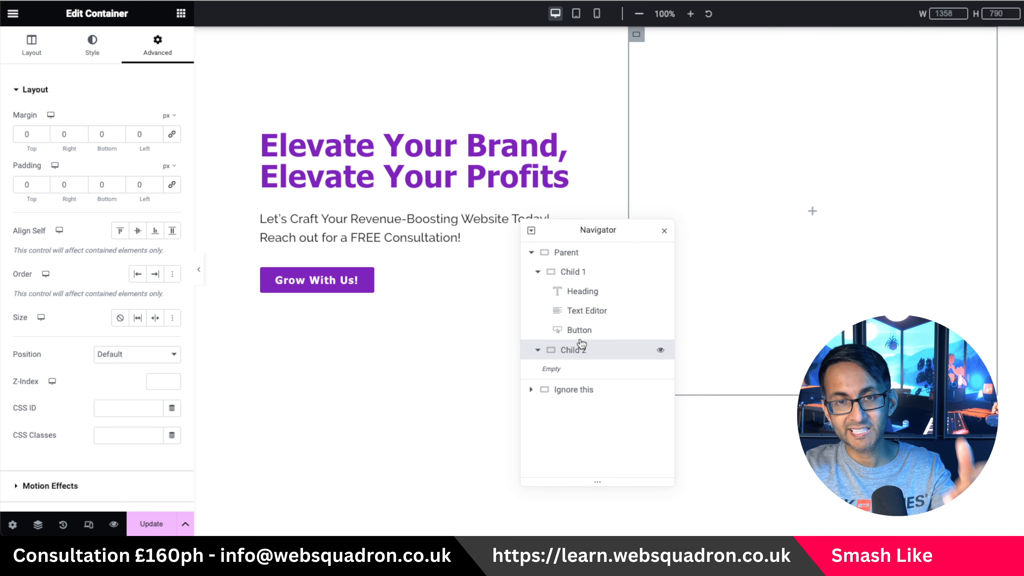
left_click(180, 14)
left_click(53, 215)
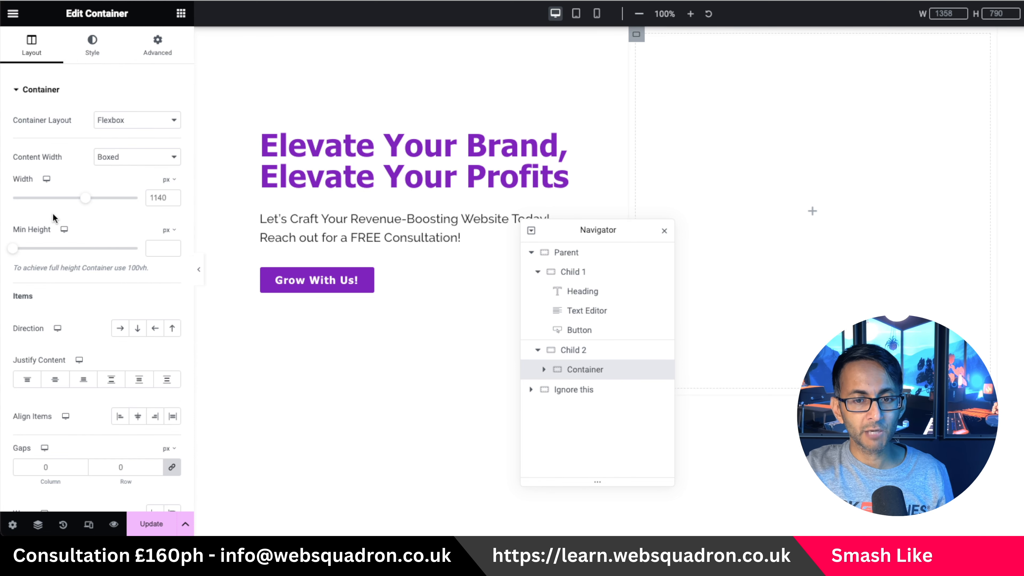
- Add a grid inside Child 2 below its existing container, and move the Navigator clear of the preview's second column
left_click(594, 352)
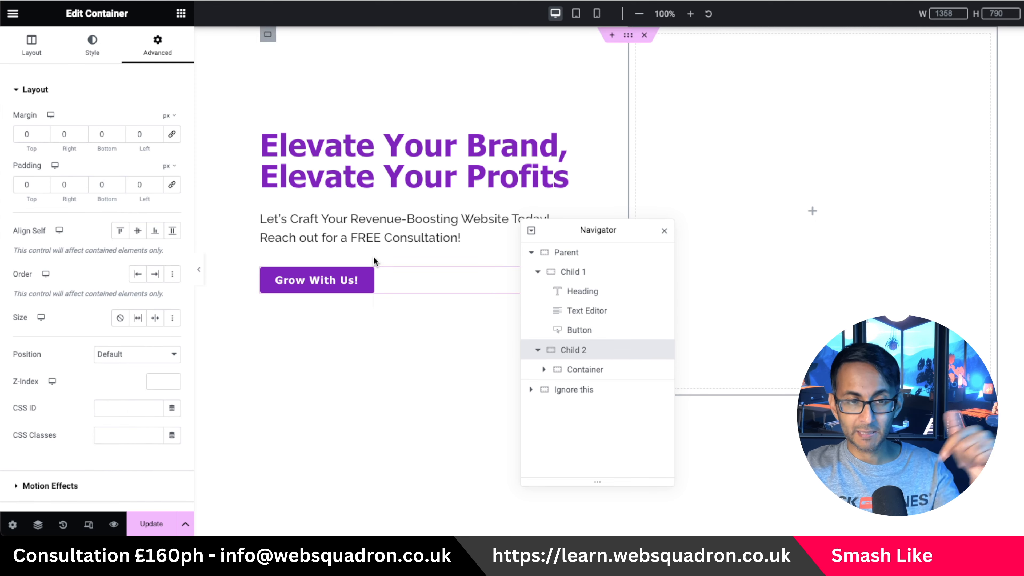
left_click(181, 13)
left_click(131, 209)
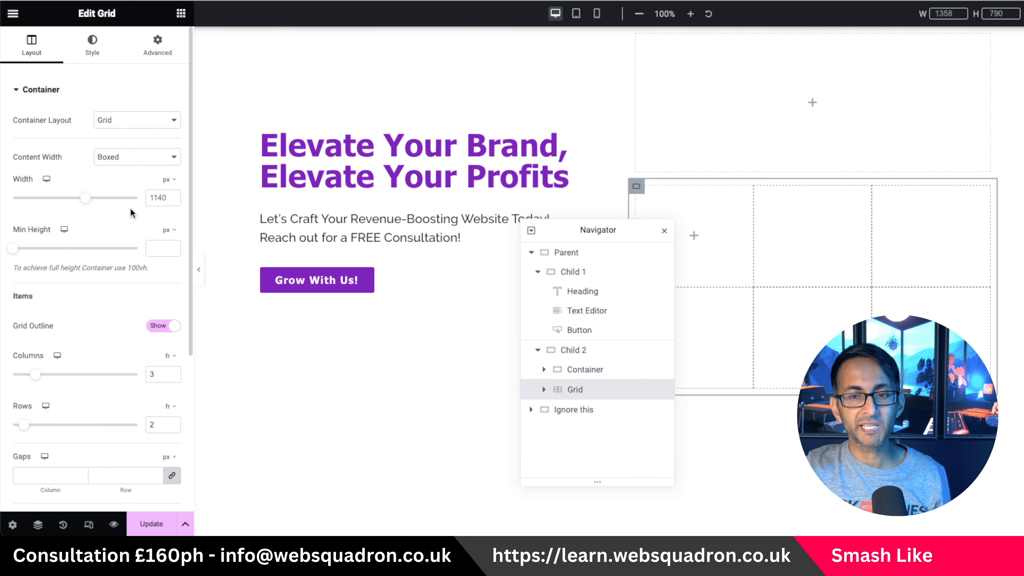
left_click_drag(617, 232, 461, 243)
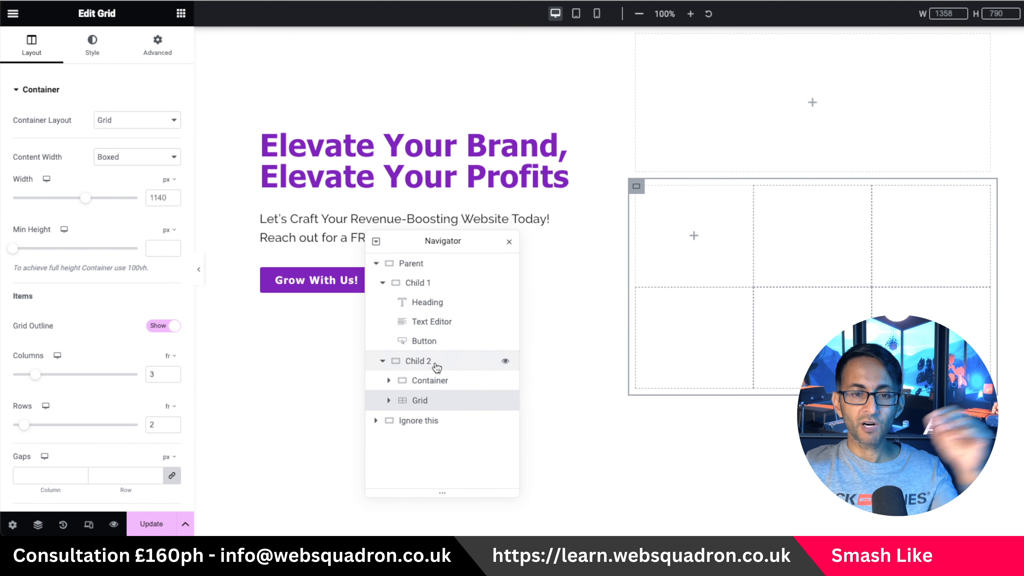
- Examine Child 2's layout settings, its nested container's layout, and Child 2's margin and padding settings
left_click(427, 361)
left_click(32, 54)
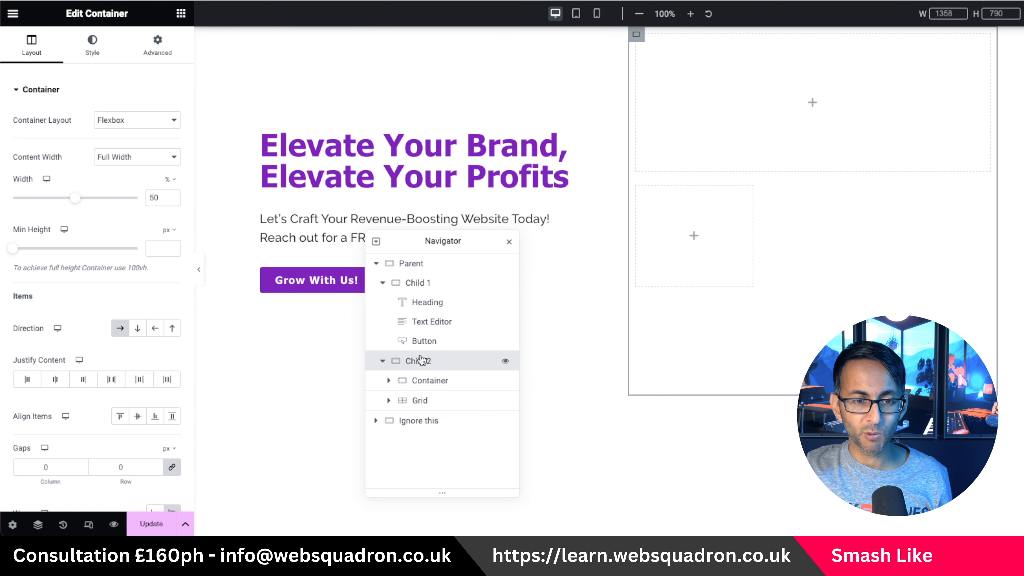
left_click(427, 379)
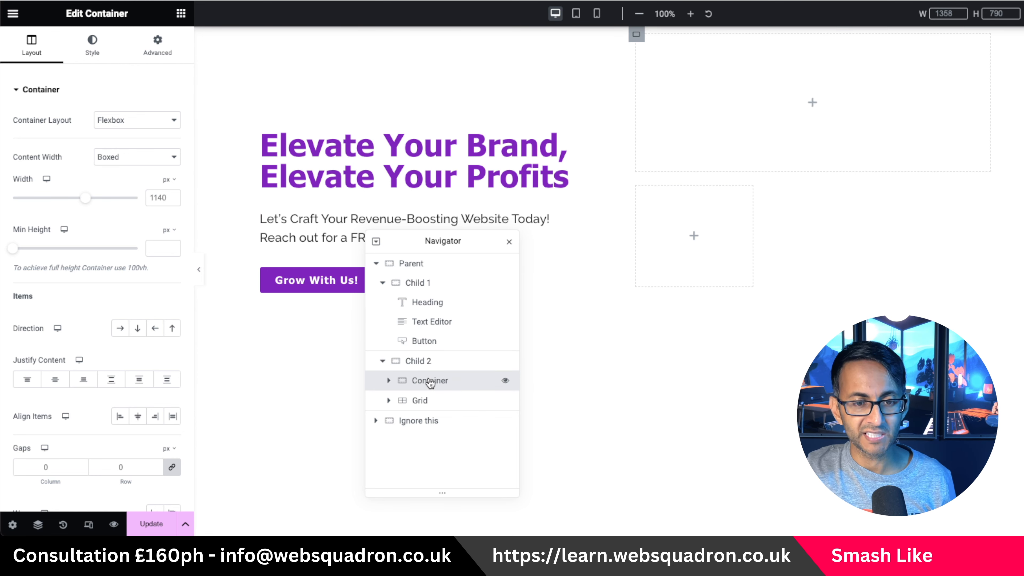
left_click(427, 362)
left_click(157, 45)
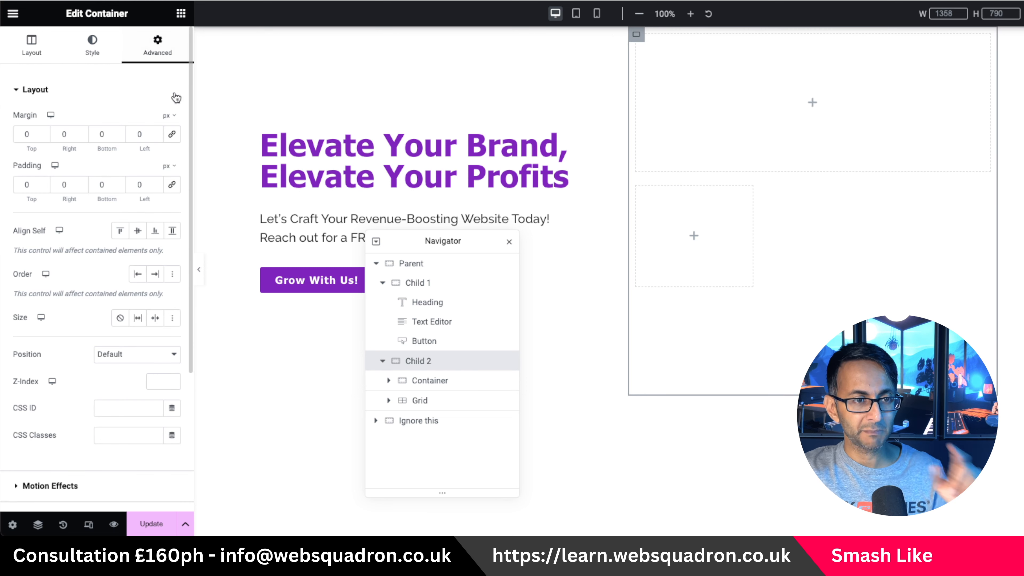
- Set the container inside Child 2 to Full Width content and its margin and padding to 0 on all sides
left_click(403, 380)
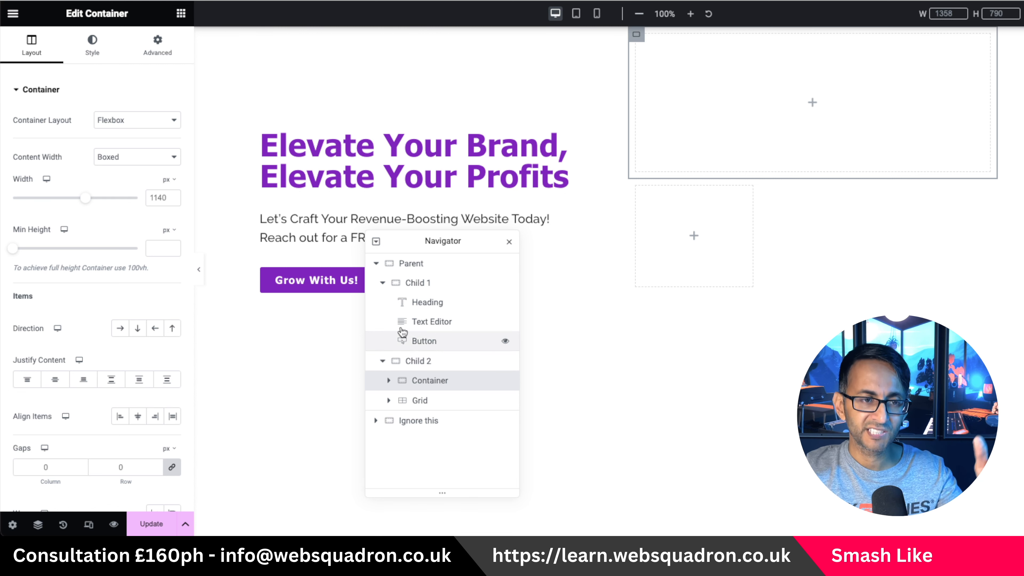
left_click(137, 156)
left_click(149, 169)
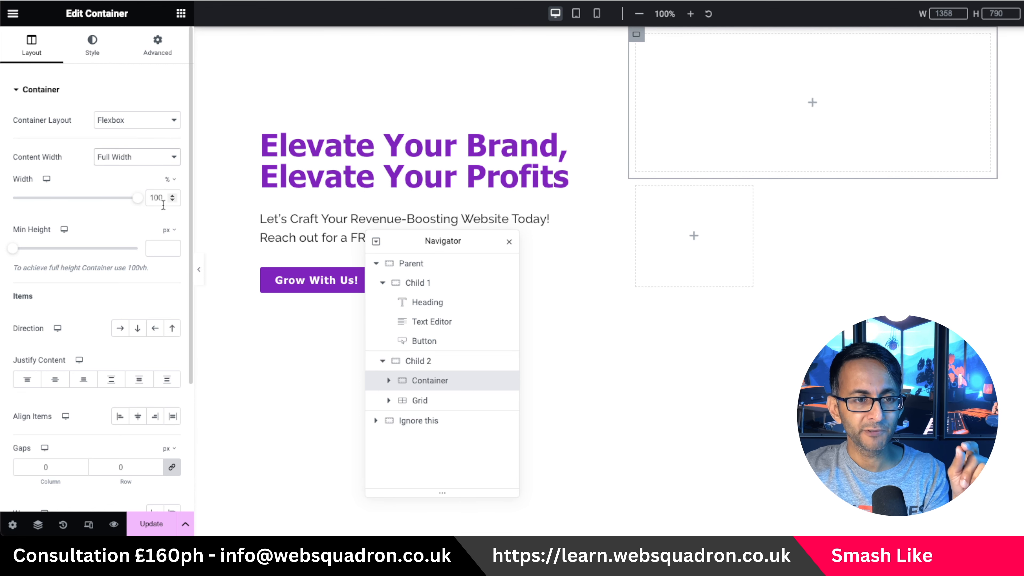
left_click(161, 47)
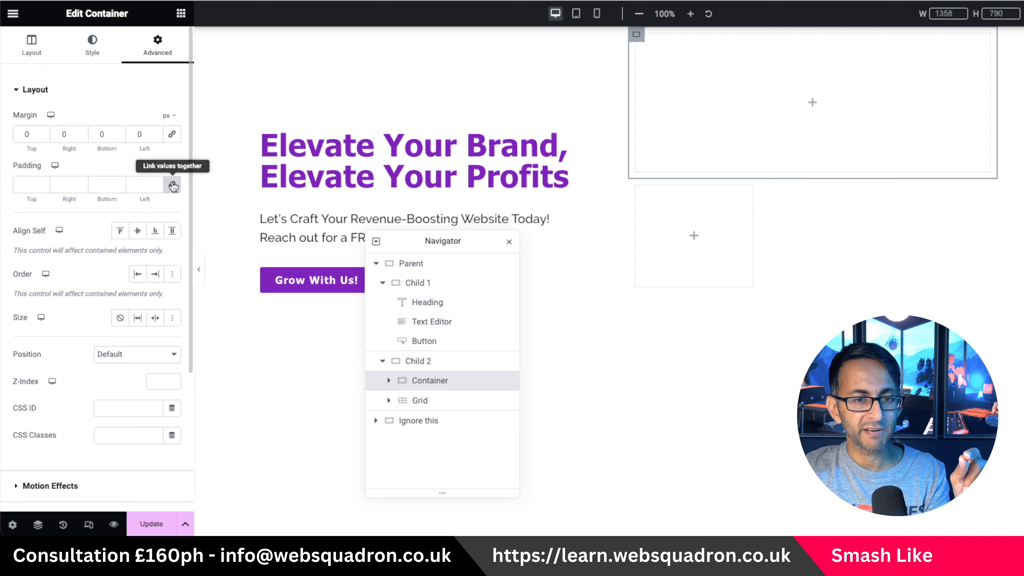
- Set the grid inside Child 2 to Full Width content and its margin and padding to 0 on all sides
left_click(448, 402)
left_click(139, 157)
left_click(137, 170)
left_click(157, 47)
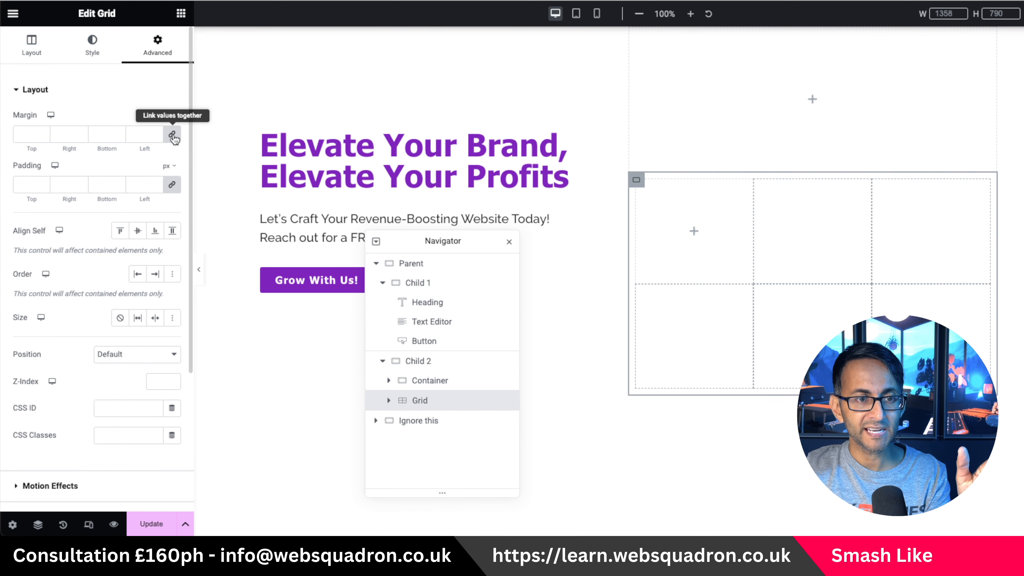
left_click(172, 135)
left_click(173, 185)
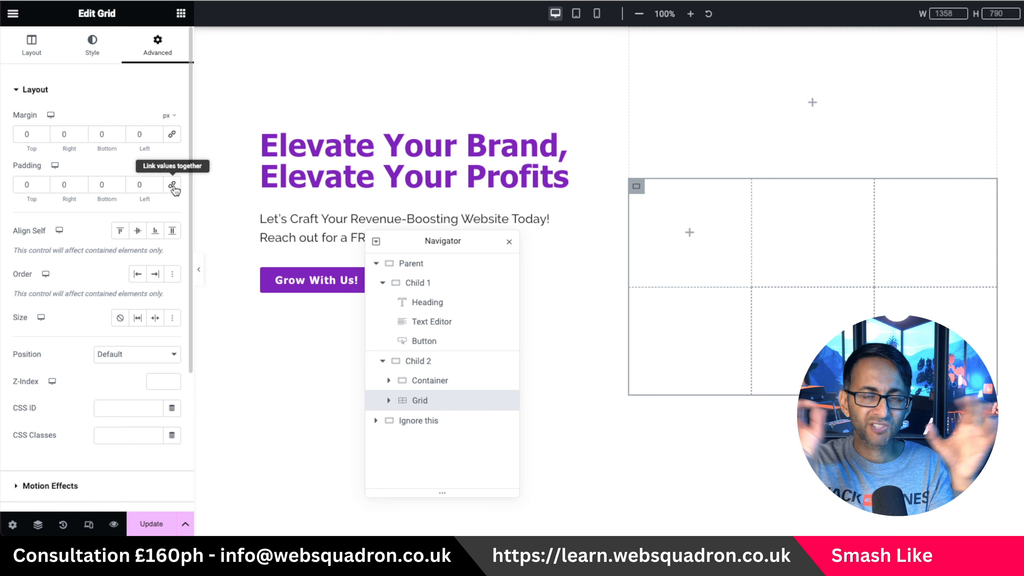
- Set Child 2's column and row gaps to 5 px
left_click(430, 379)
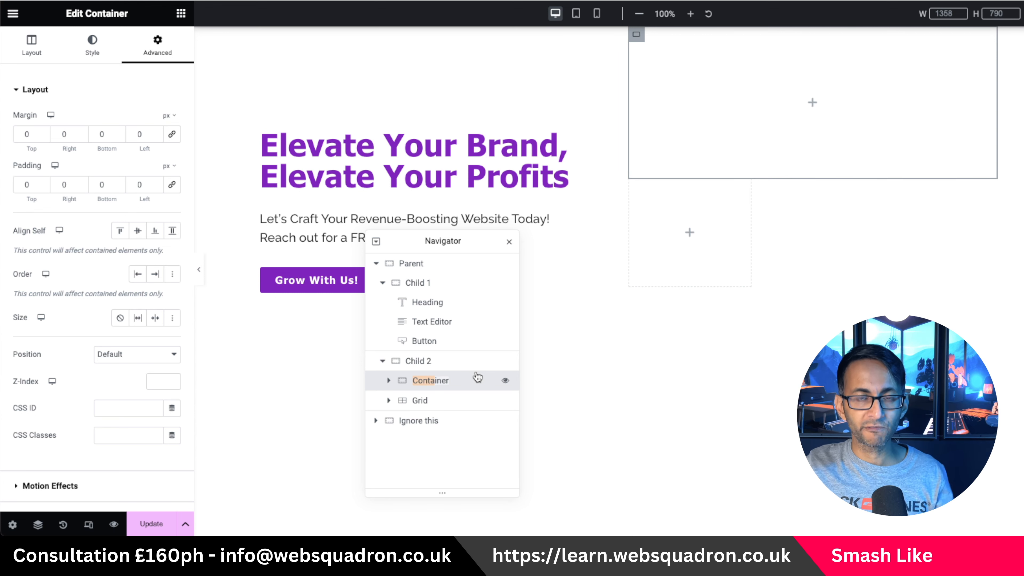
left_click(452, 386)
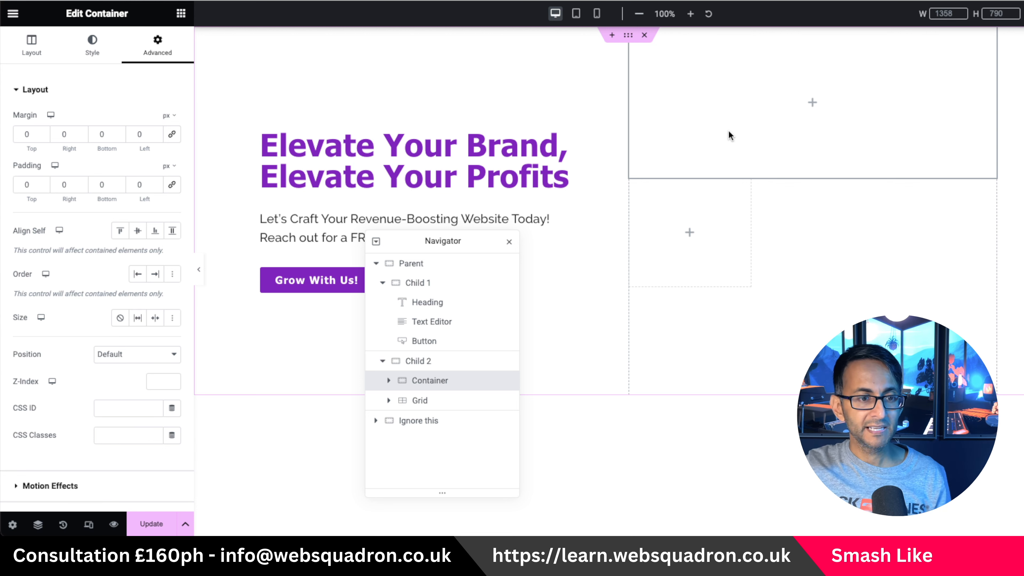
left_click(438, 365)
left_click(32, 49)
left_click(56, 472)
key("BackSpace")
type("5")
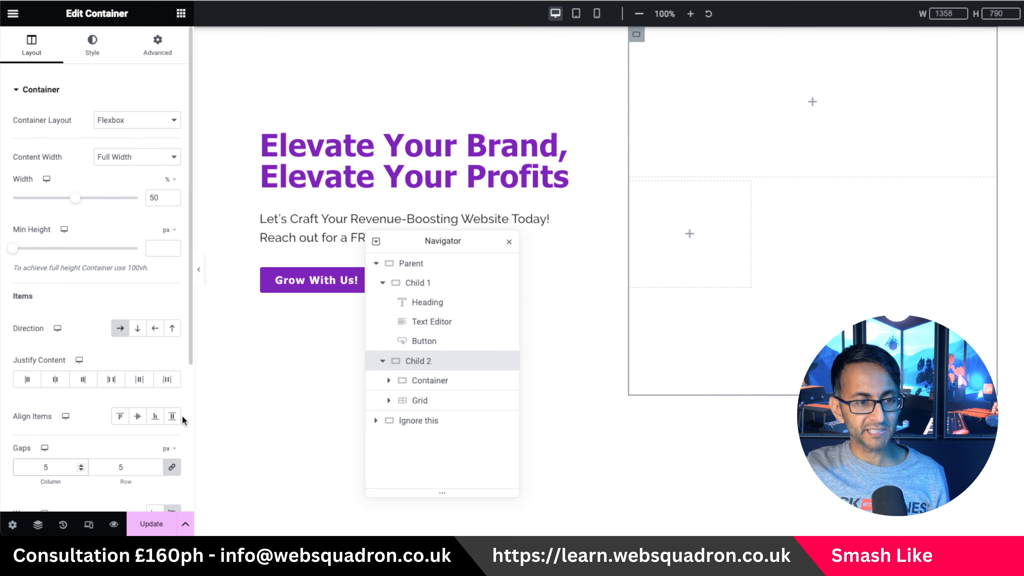
scroll(183, 437, "down", 1)
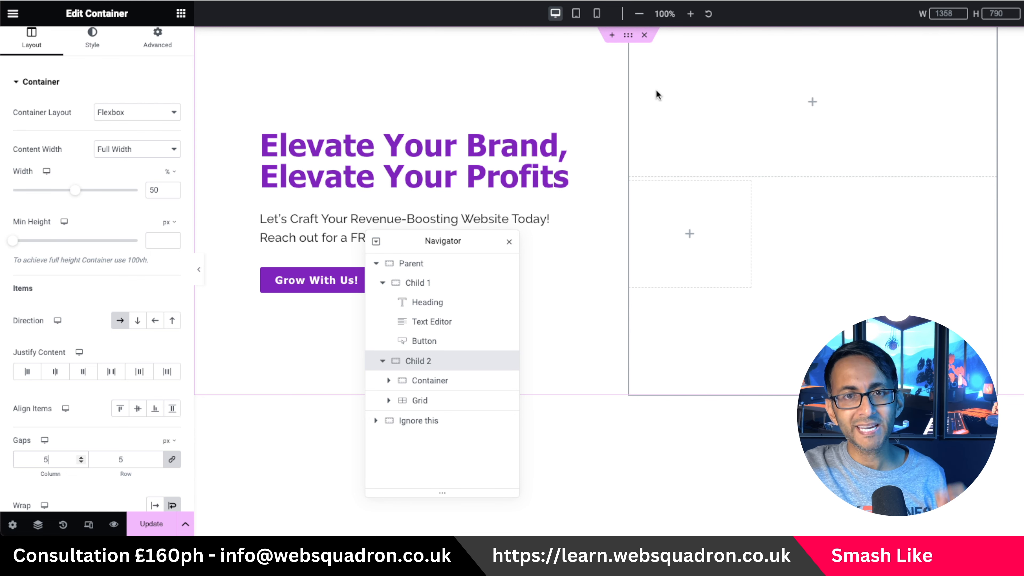
- Set the width and minimum height of the container inside Child 2 to 282.5 px each
left_click(430, 380)
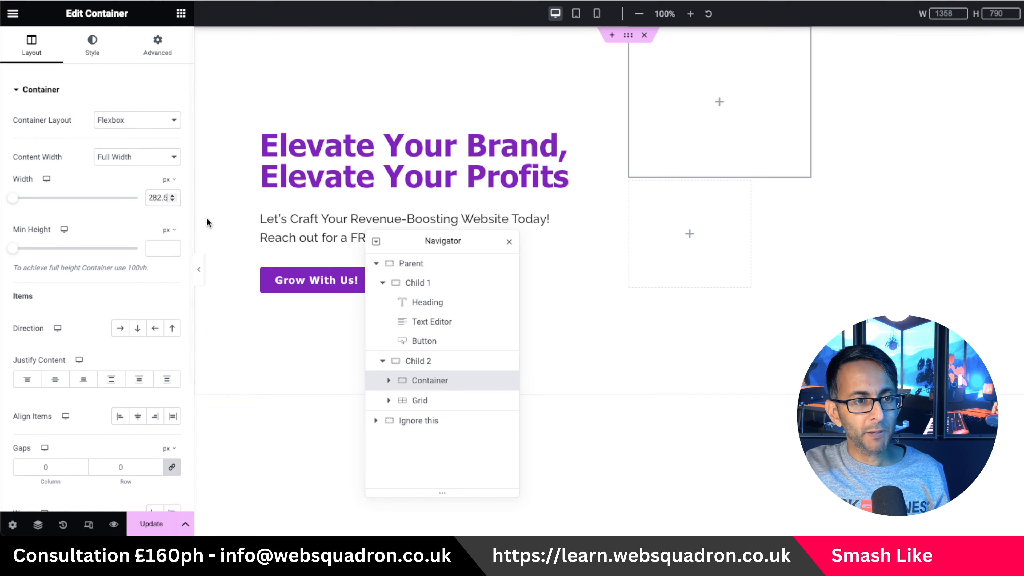
left_click(160, 247)
type("282.5")
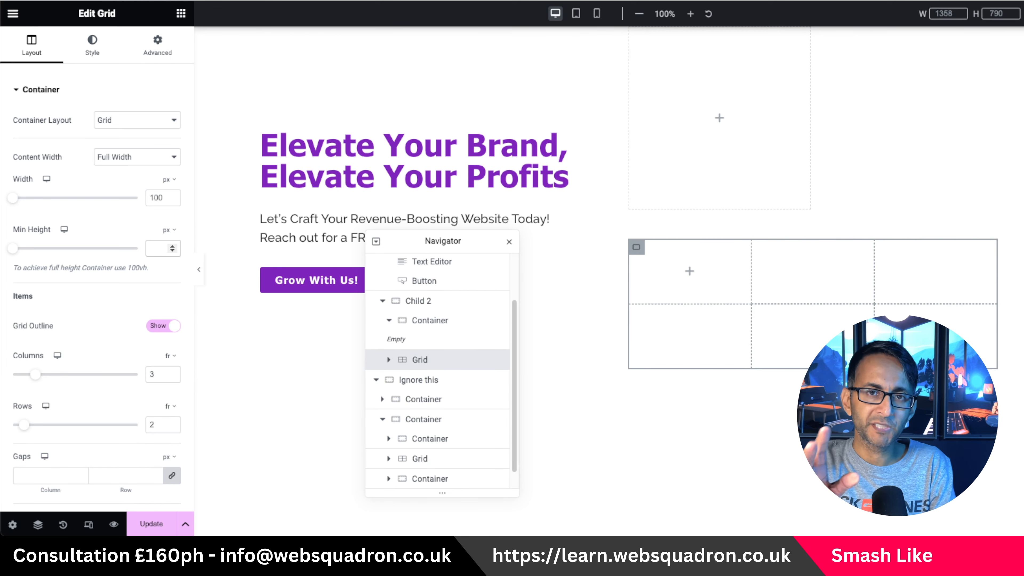
- Set the grid inside Child 2 to 2 columns, with a width and minimum height of 282.5 px
left_click_drag(159, 374, 137, 374)
type("2")
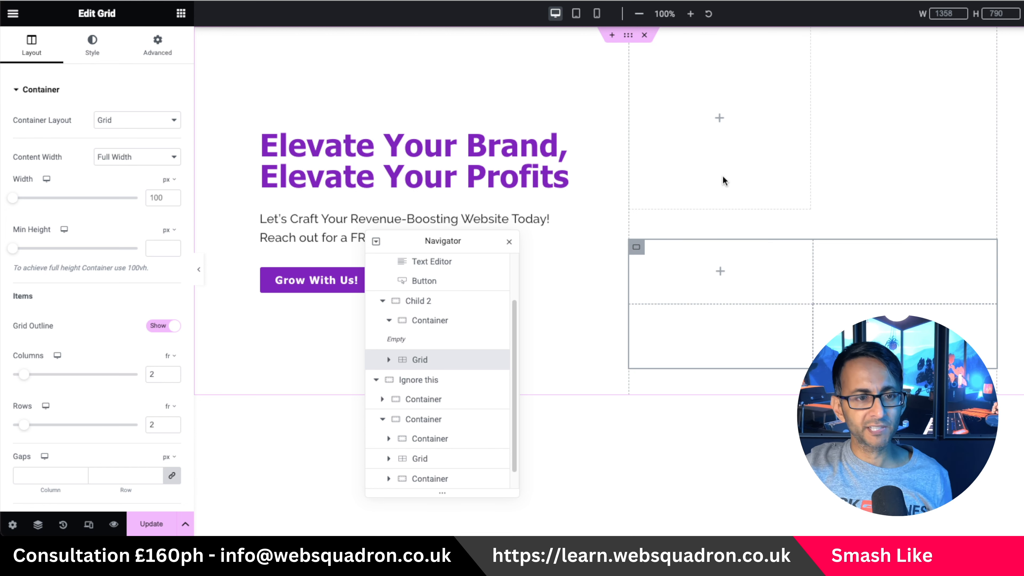
left_click(160, 198)
type("282.5")
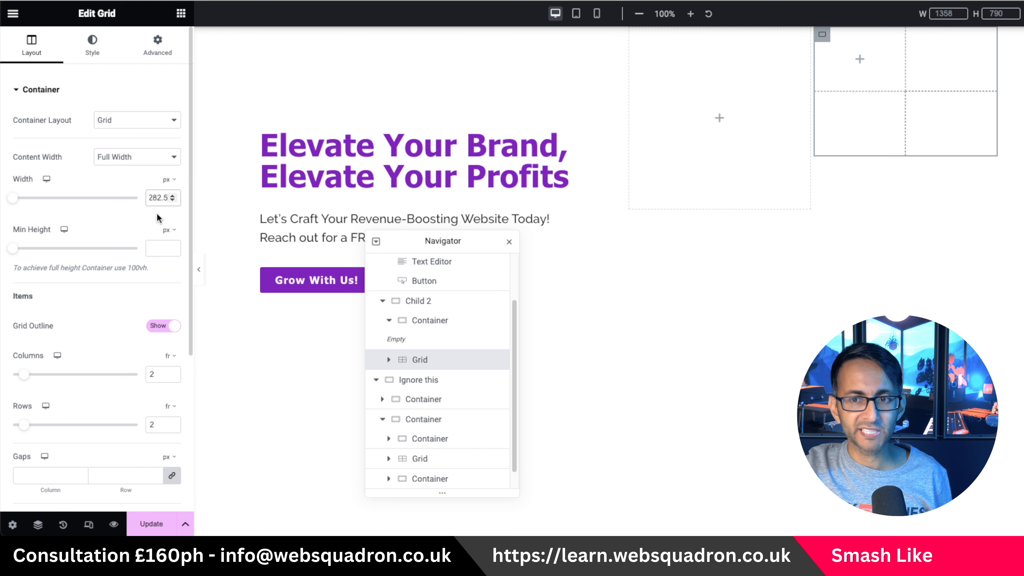
left_click(154, 248)
type("282.5")
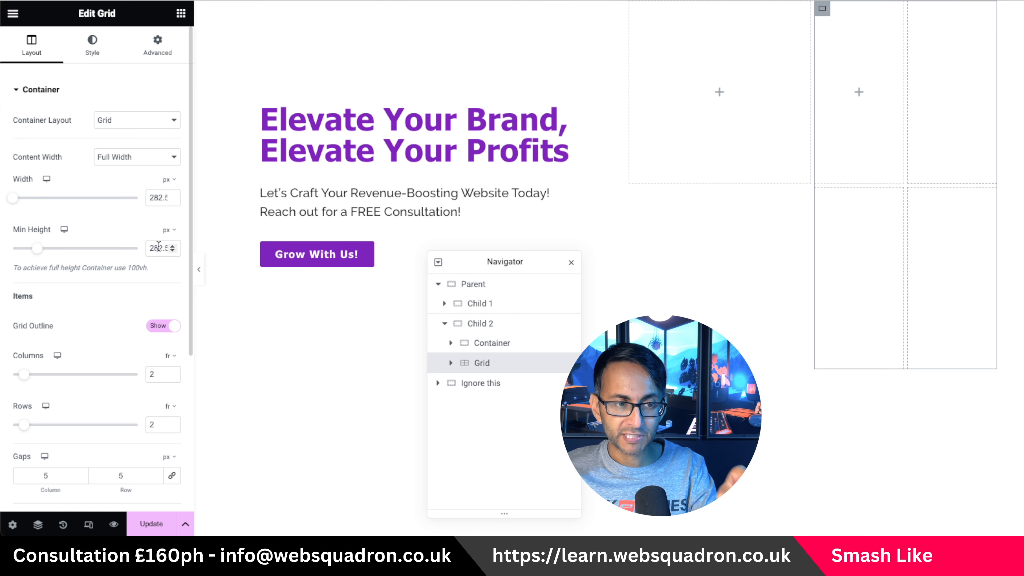
- Try the grid inside Child 2 with linked column and row gaps of 0 px
mouse_move(154, 252)
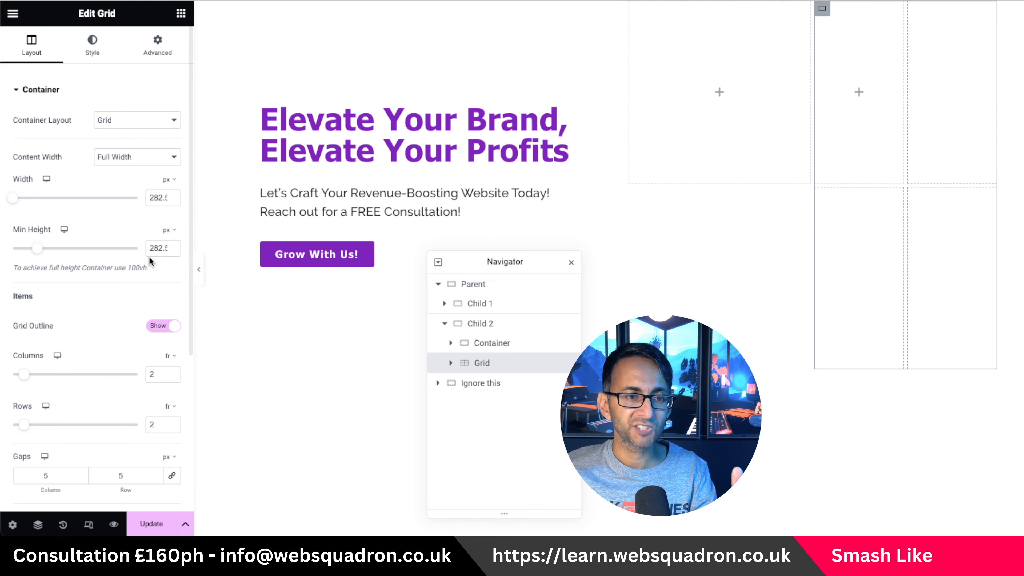
left_click_drag(148, 248, 178, 248)
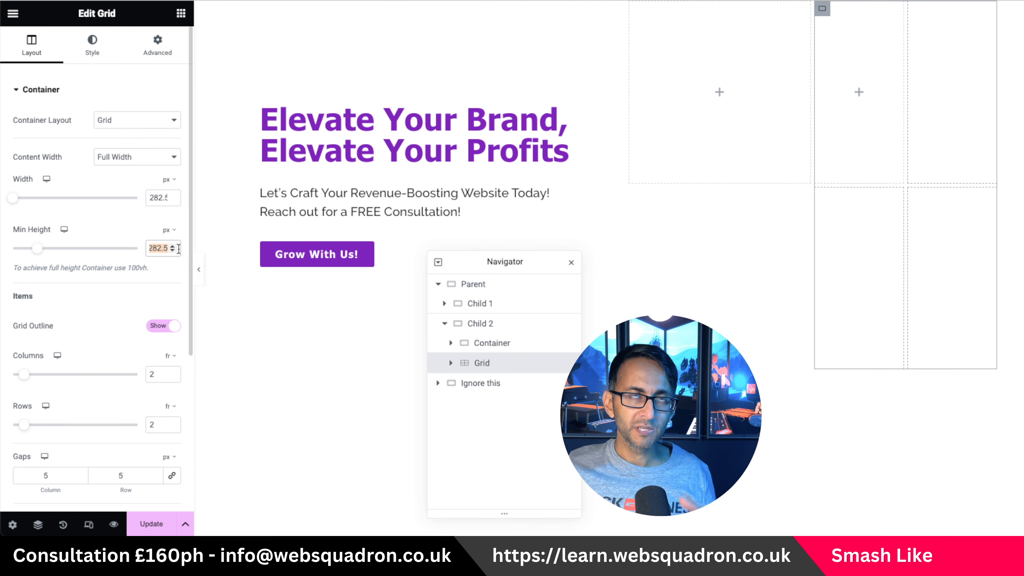
mouse_move(179, 248)
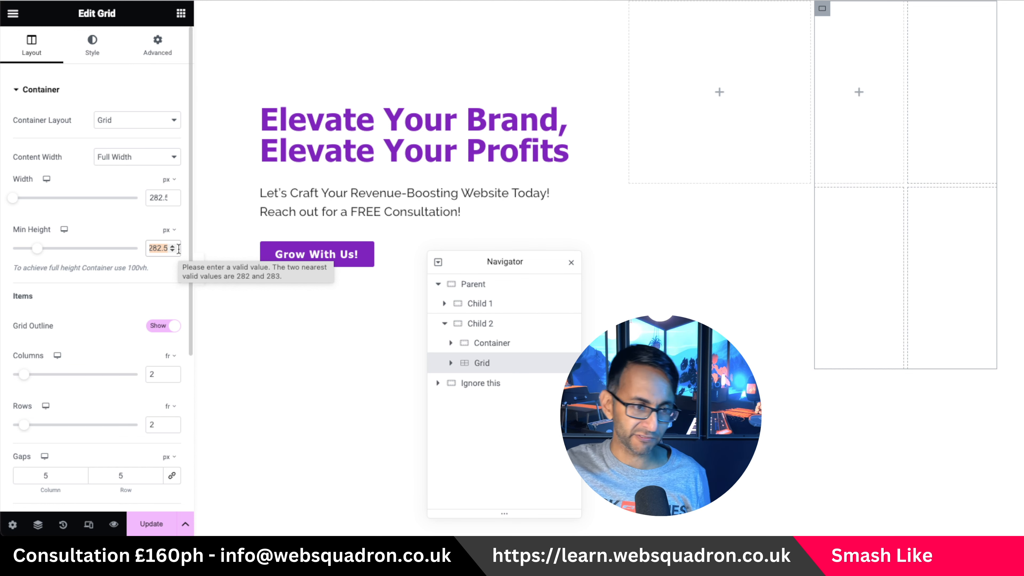
left_click_drag(70, 477, 34, 477)
type("0")
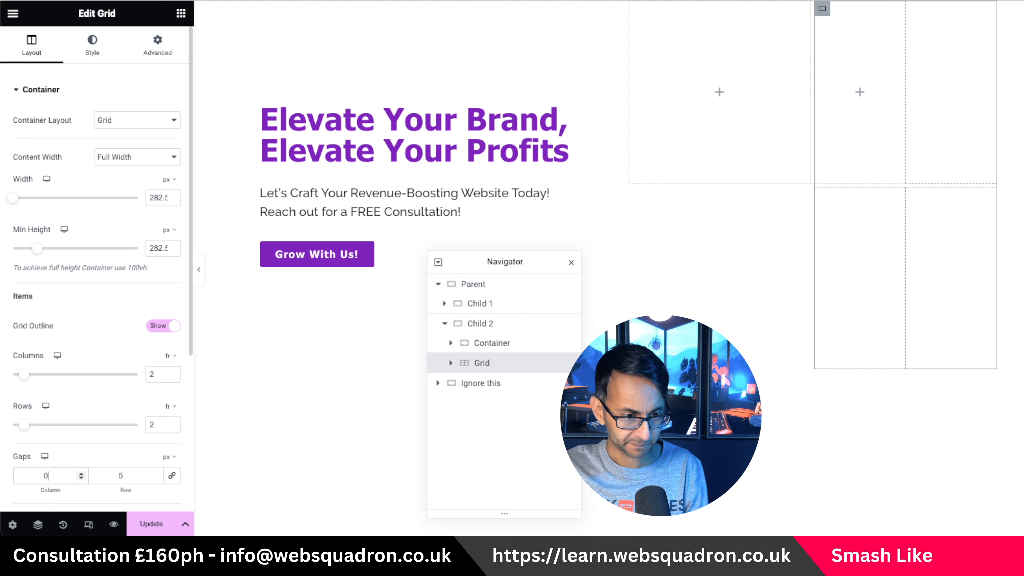
left_click(172, 478)
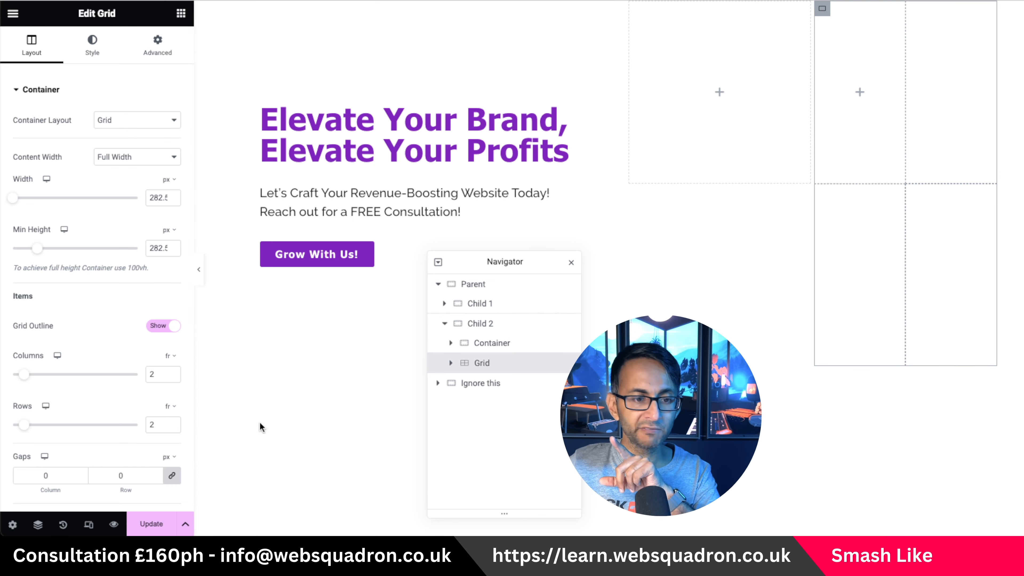
- Set the grid's column and row gaps to 5 px and its minimum height to 138.75 px, widening the settings panel
double_click(37, 475)
type("5")
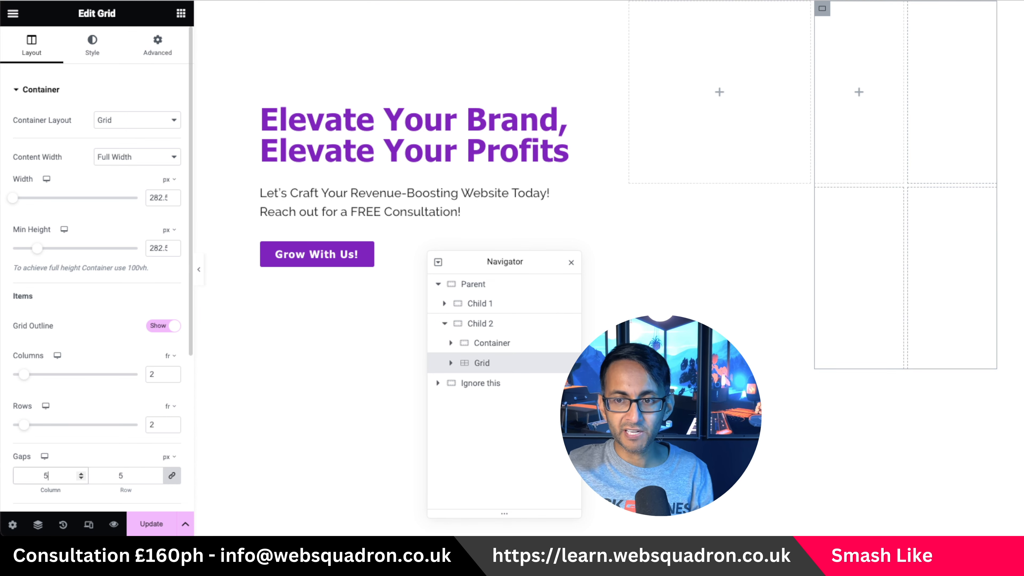
left_click(150, 248)
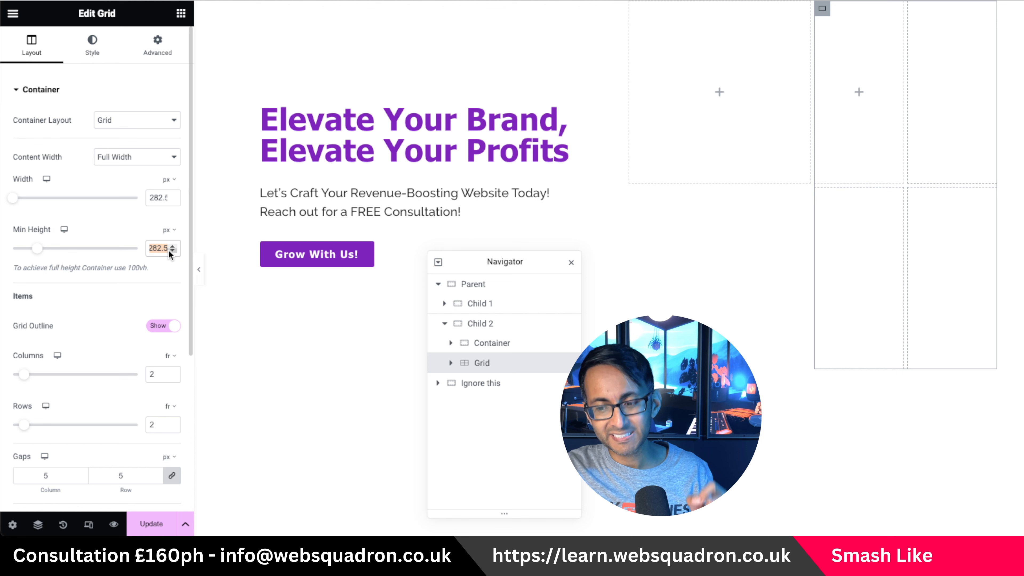
type("38.75")
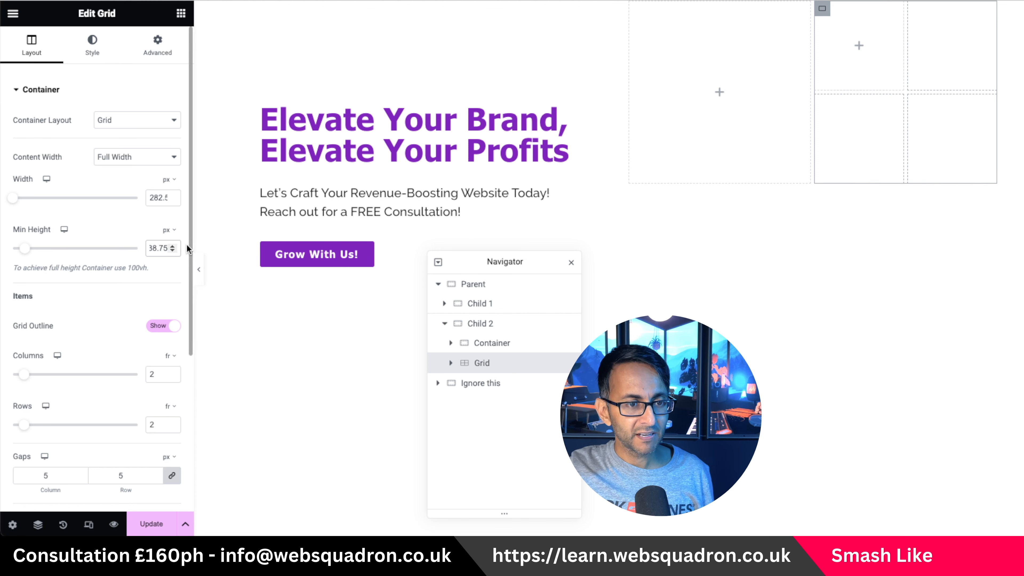
left_click_drag(193, 245, 217, 245)
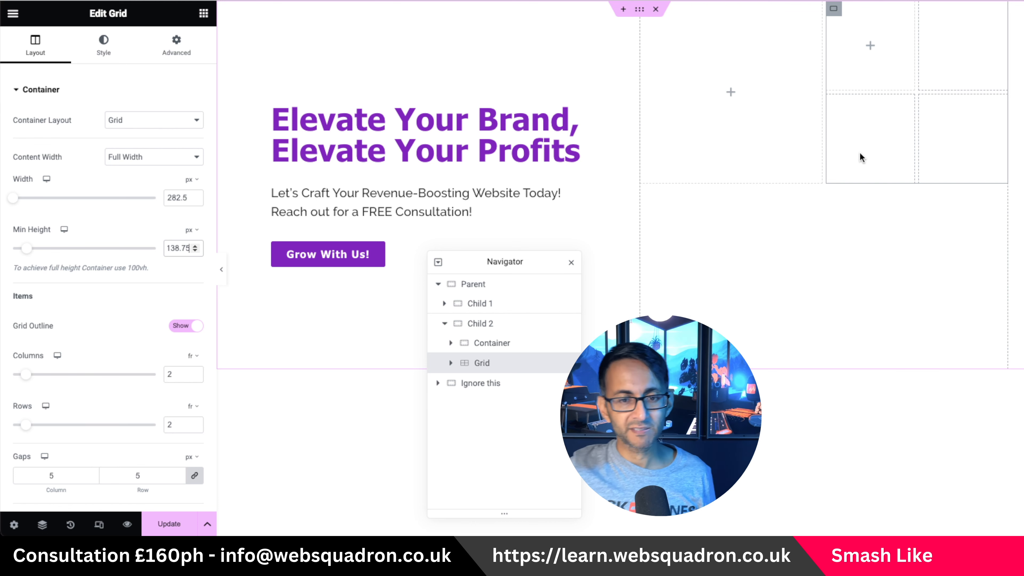
- Duplicate the 282.5 px container inside Child 2 and move the copy below the grid
left_click(516, 352)
right_click(516, 350)
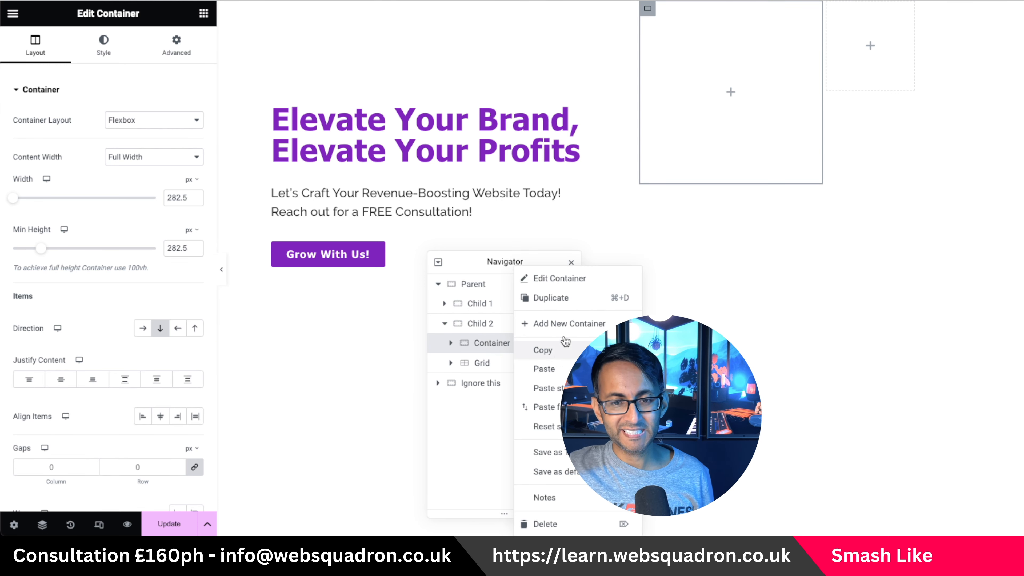
left_click(539, 298)
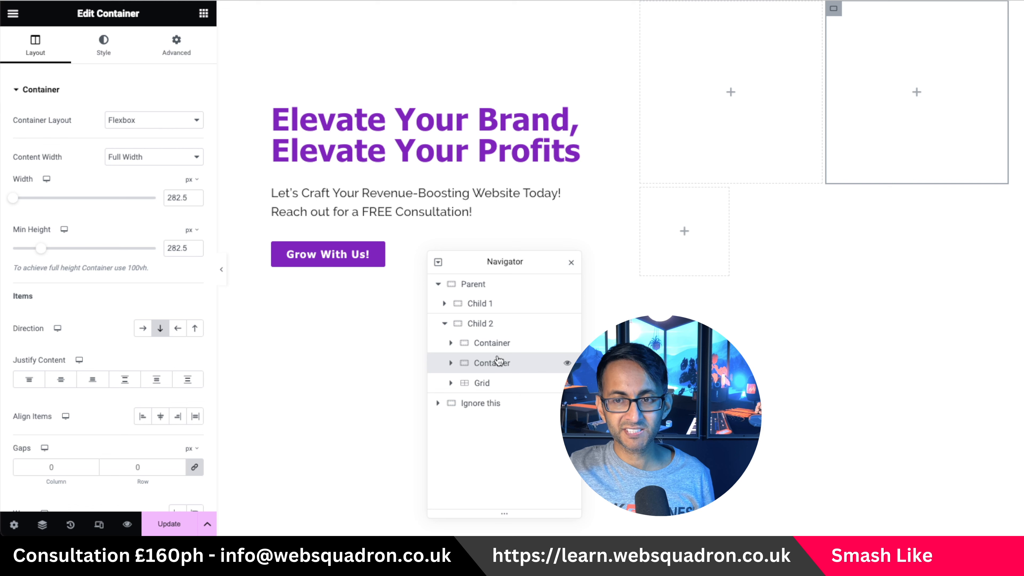
left_click_drag(495, 362, 498, 386)
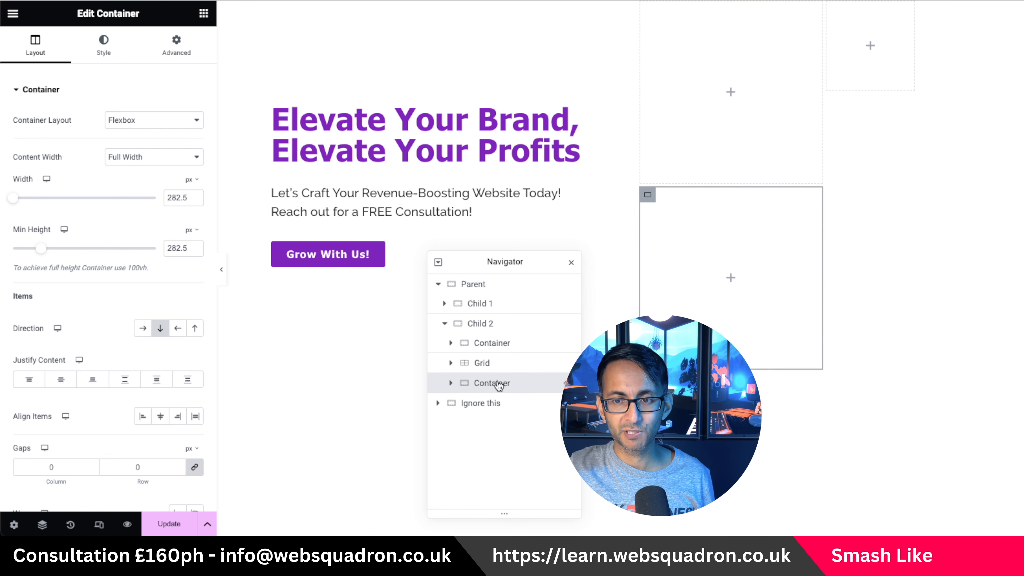
- Duplicate the grid inside Child 2, and check the settings of both grids and the last container
right_click(496, 365)
left_click(550, 303)
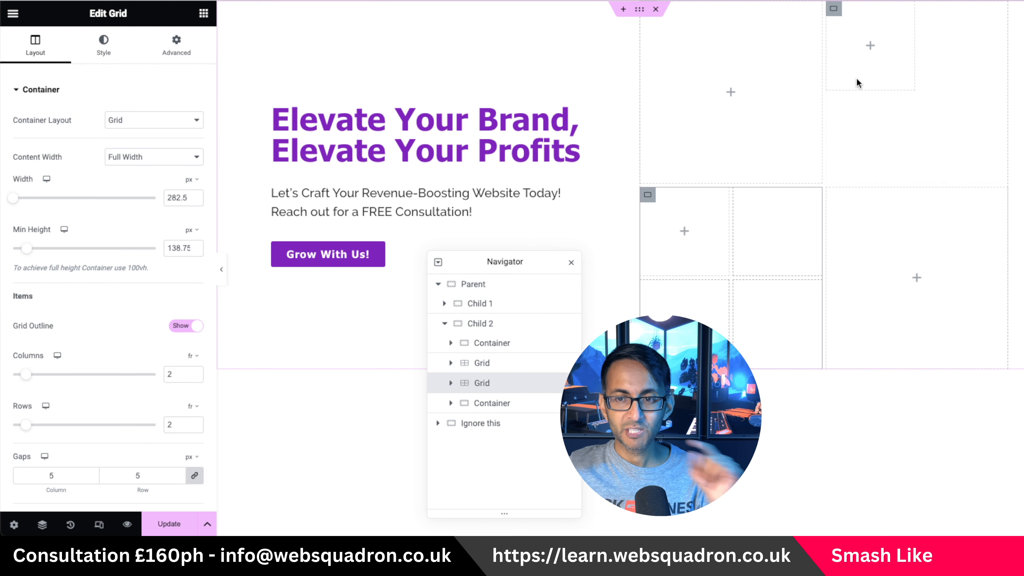
left_click(834, 10)
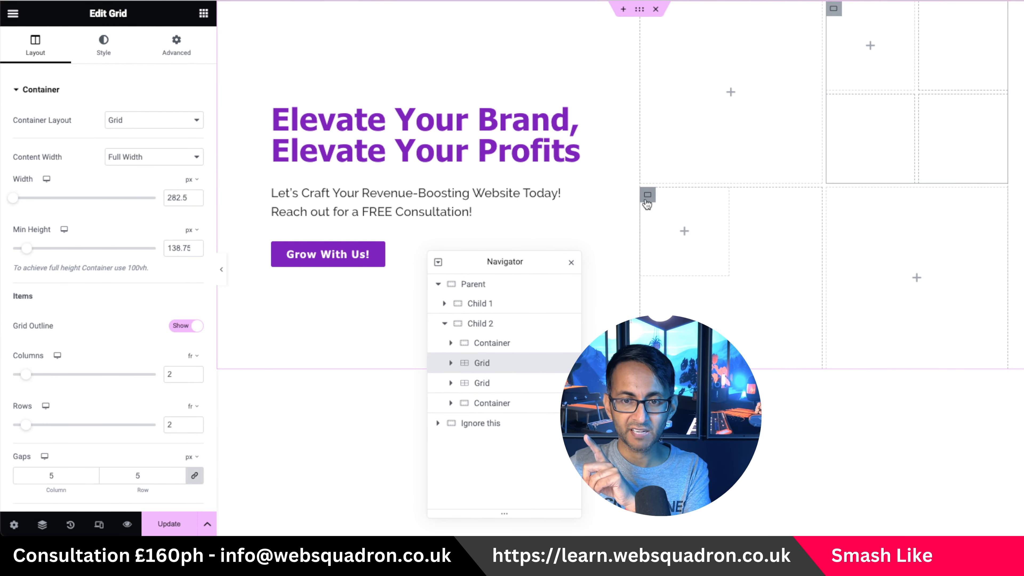
left_click(648, 195)
left_click(834, 196)
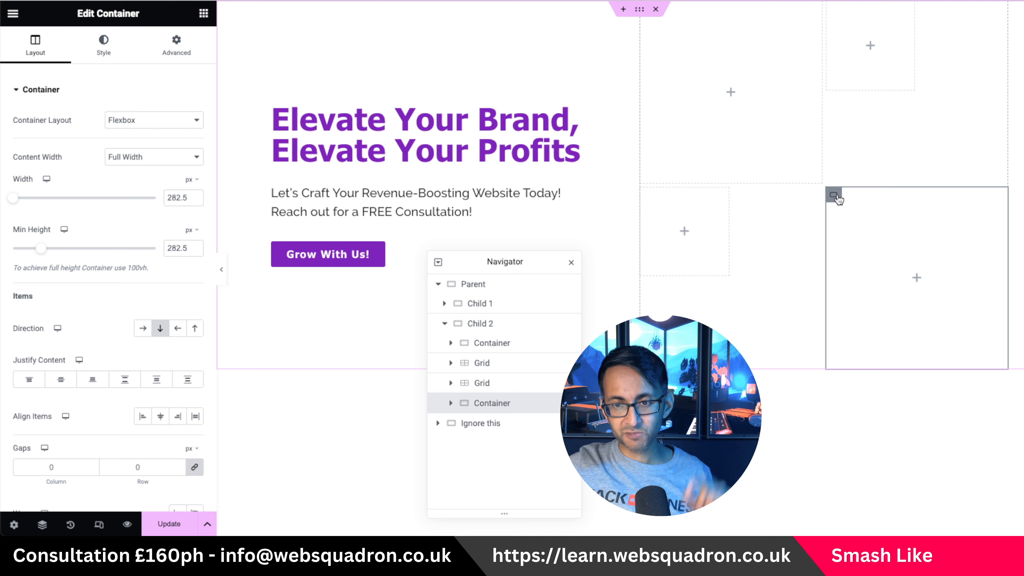
- Try hiding the grid outline of the second grid in Child 2, and open the first grid's settings
left_click(648, 195)
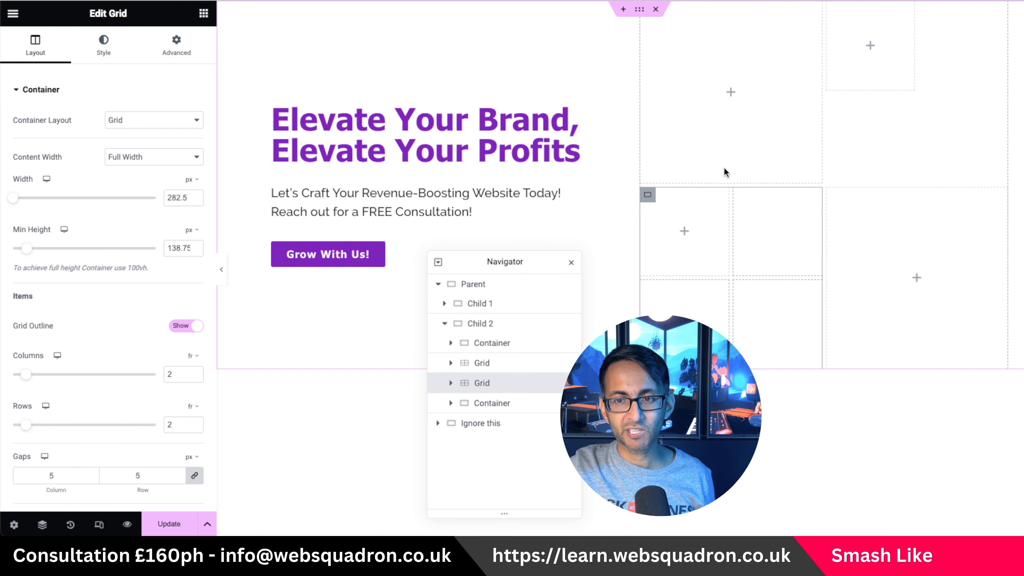
left_click(185, 326)
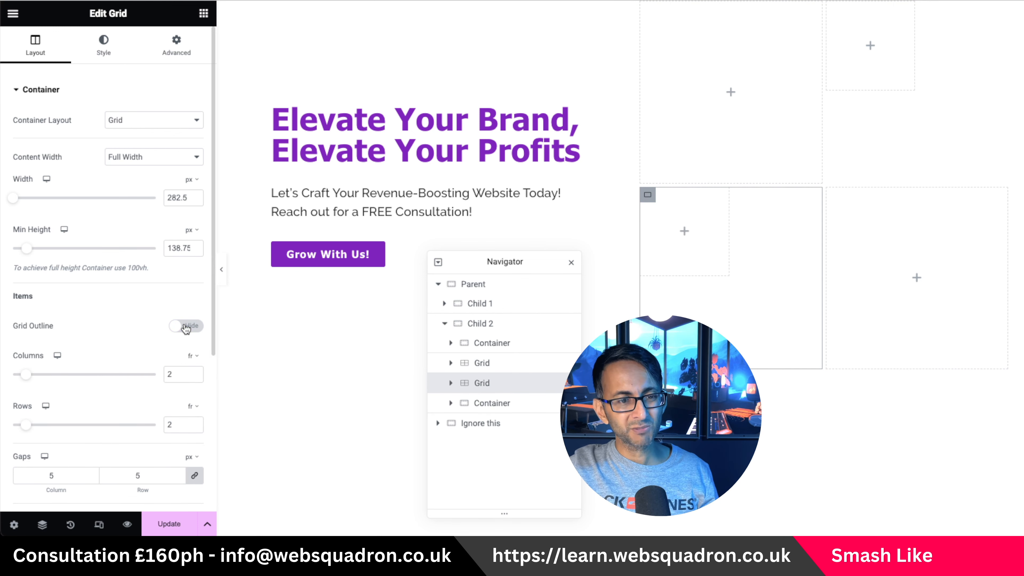
left_click(184, 326)
left_click(834, 8)
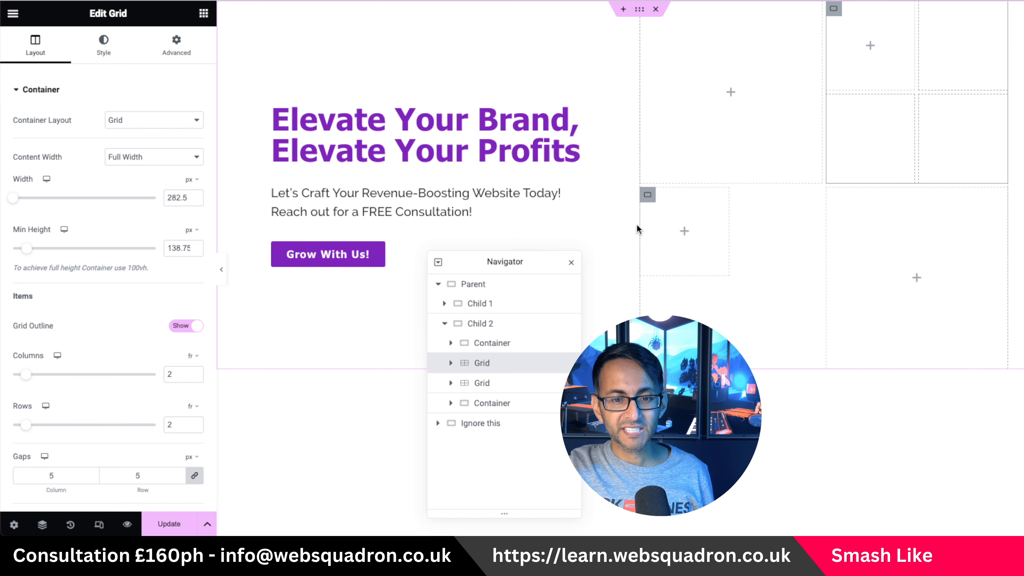
- Insert the image Struggling-to-Create-Stunning-Websites.webp into Child 2's first container and set its image size to Full
left_click(467, 343)
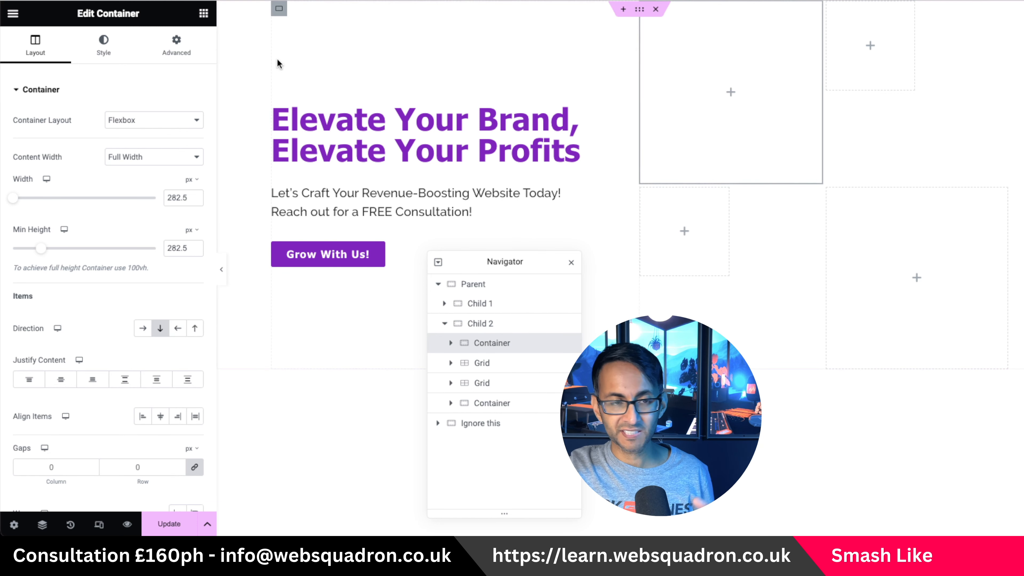
left_click(204, 16)
left_click_drag(157, 308, 716, 109)
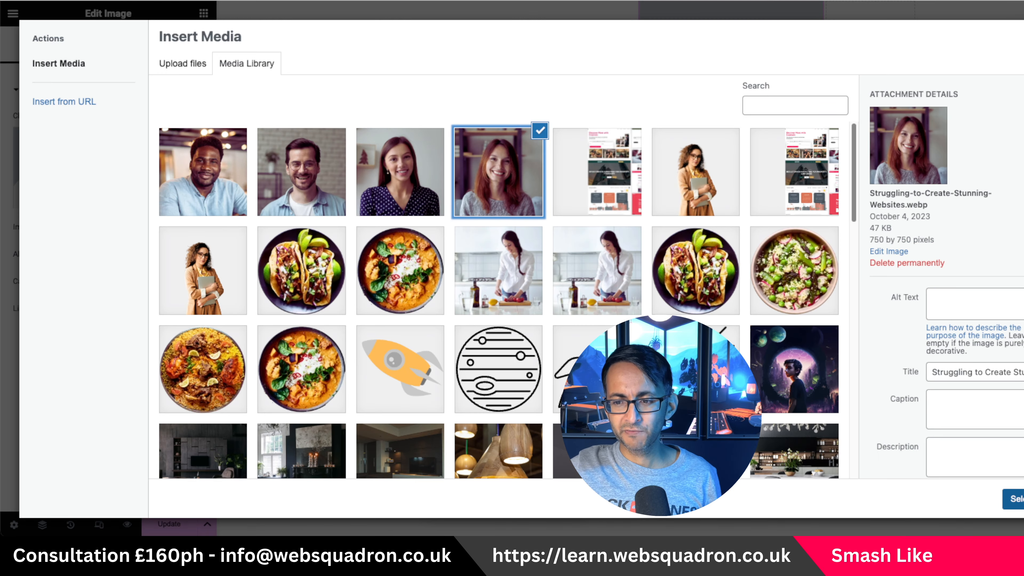
left_click(1016, 499)
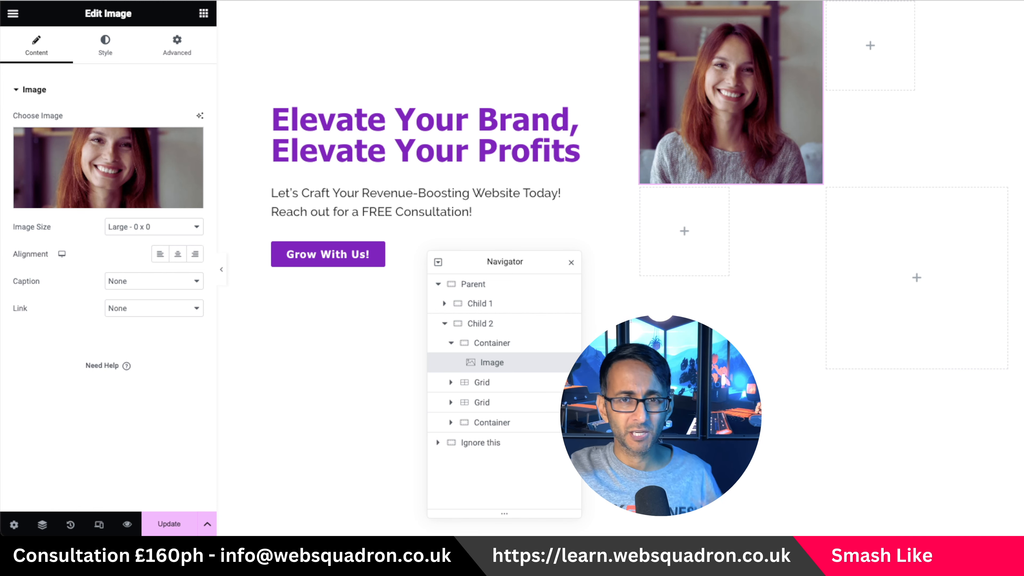
left_click(159, 229)
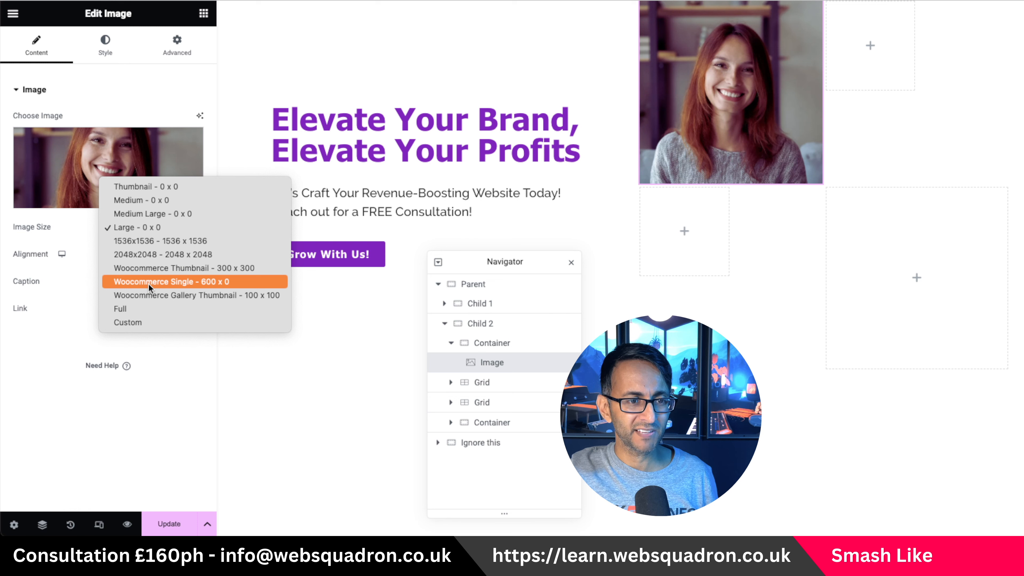
left_click(155, 308)
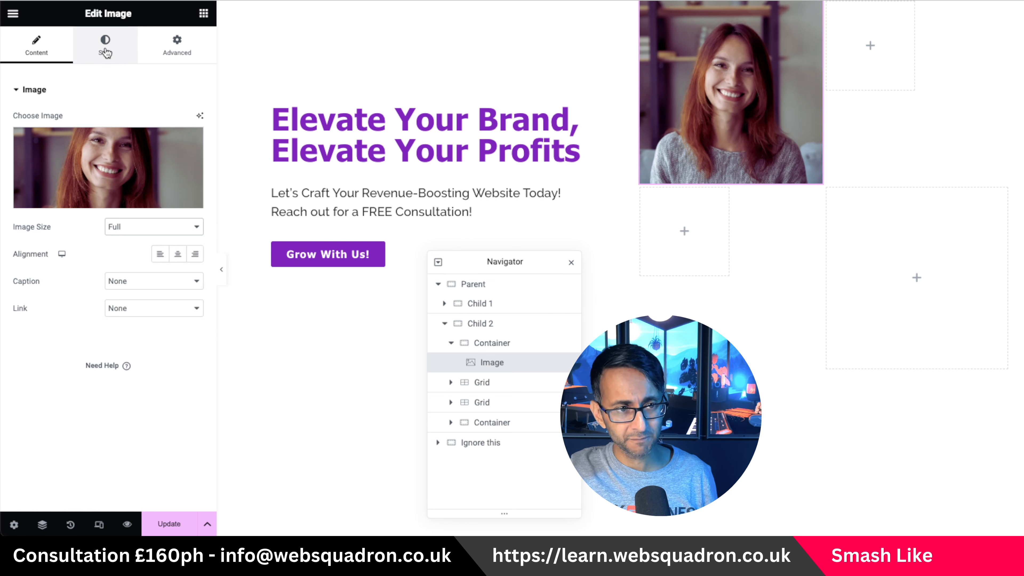
- Set the image's width and max width to 100%
left_click(106, 53)
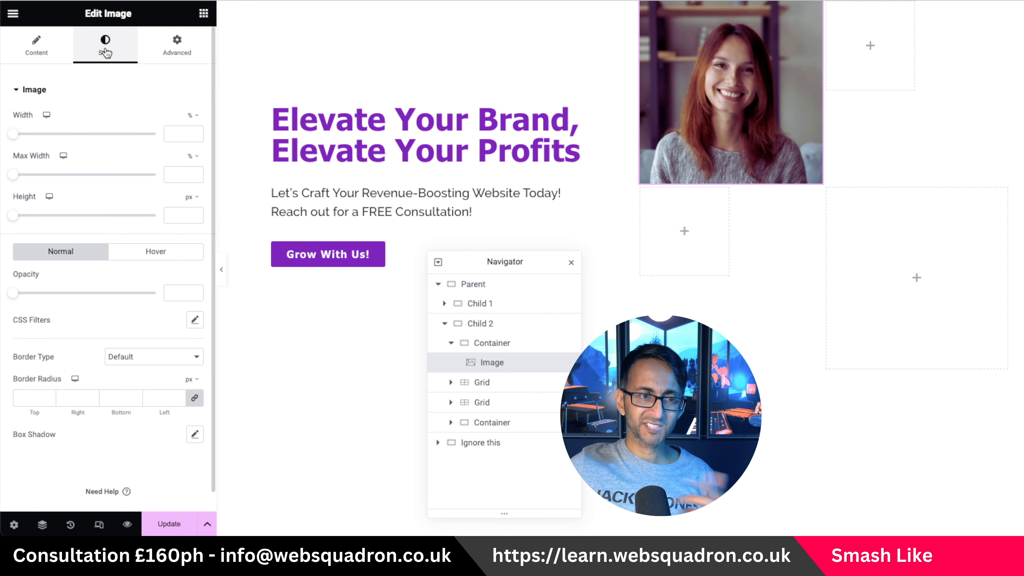
left_click(180, 133)
type("100")
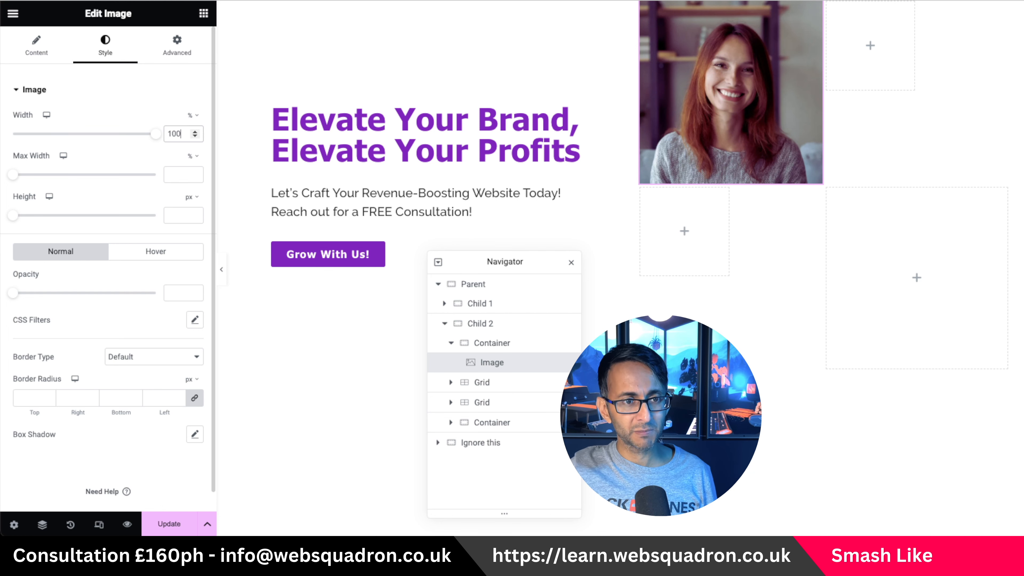
left_click(179, 174)
type("100")
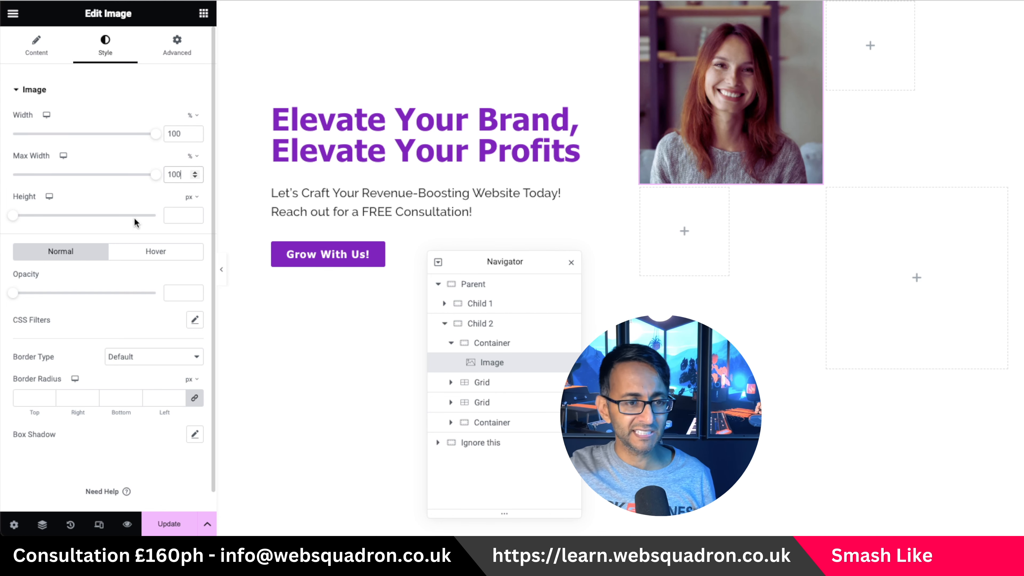
- Set the image's border radius to 1000 px, then unlink the corners and set the Top value to 0
left_click(34, 398)
type("1000")
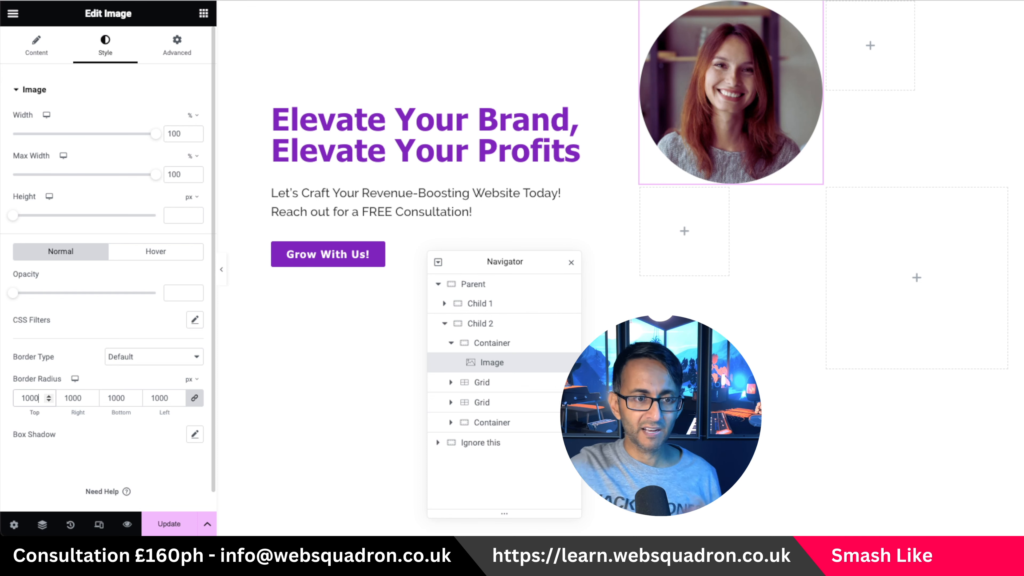
left_click(202, 399)
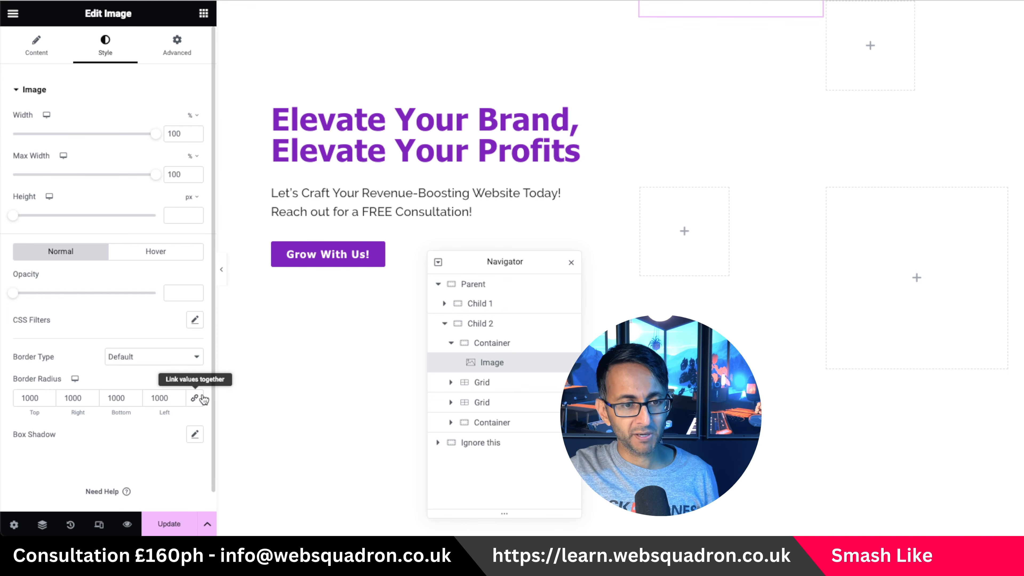
left_click_drag(39, 399, 9, 401)
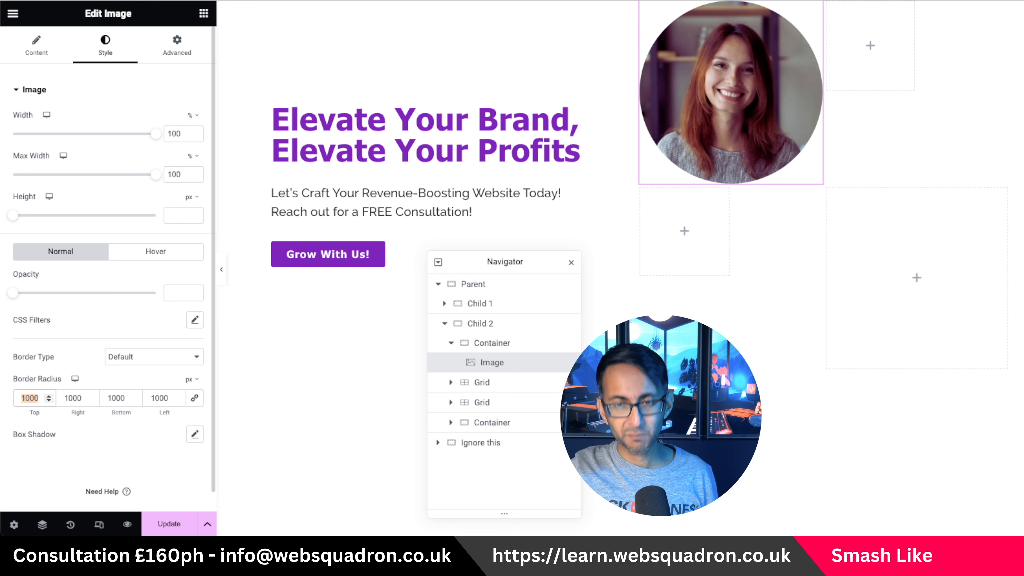
type("0")
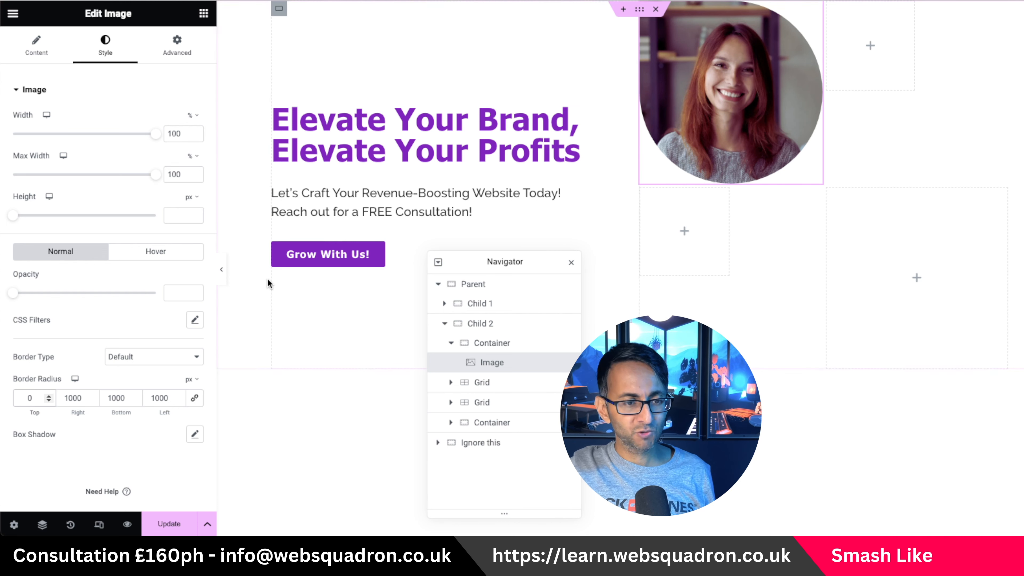
- Add a Spacer widget to the first cell of Child 2's first grid and set its space to 138.75 px
left_click(203, 15)
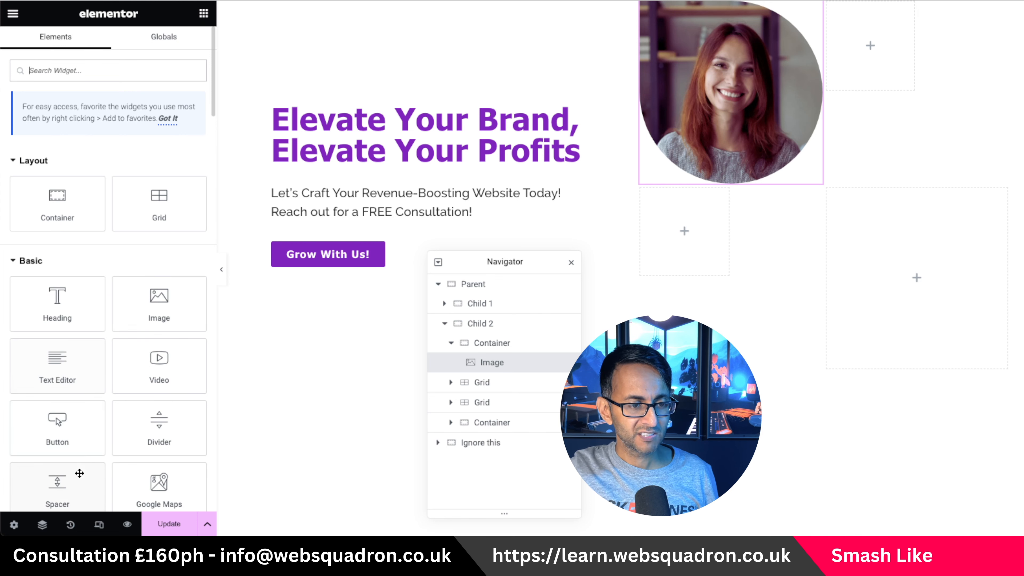
left_click_drag(64, 489, 877, 54)
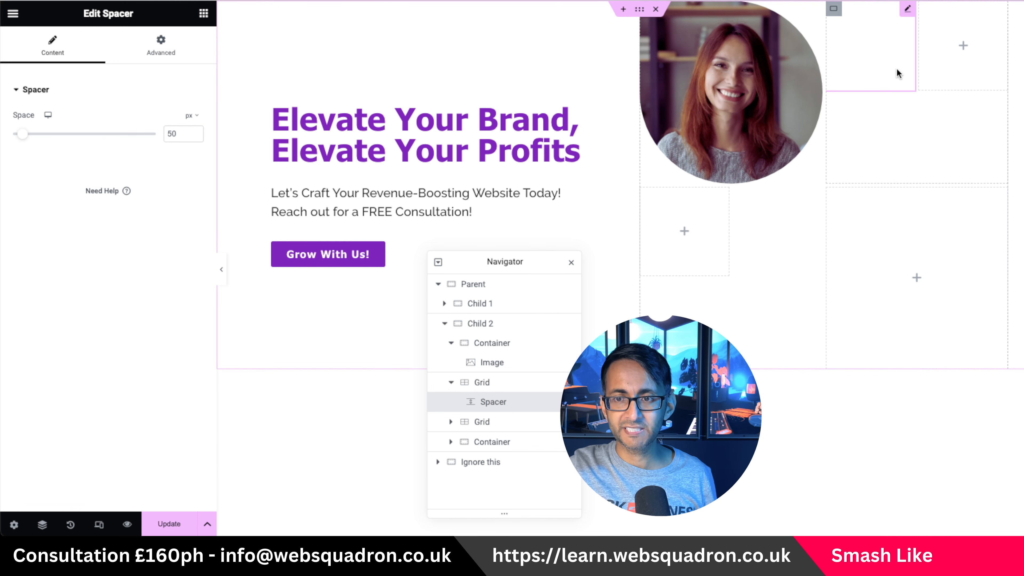
left_click_drag(180, 134, 159, 132)
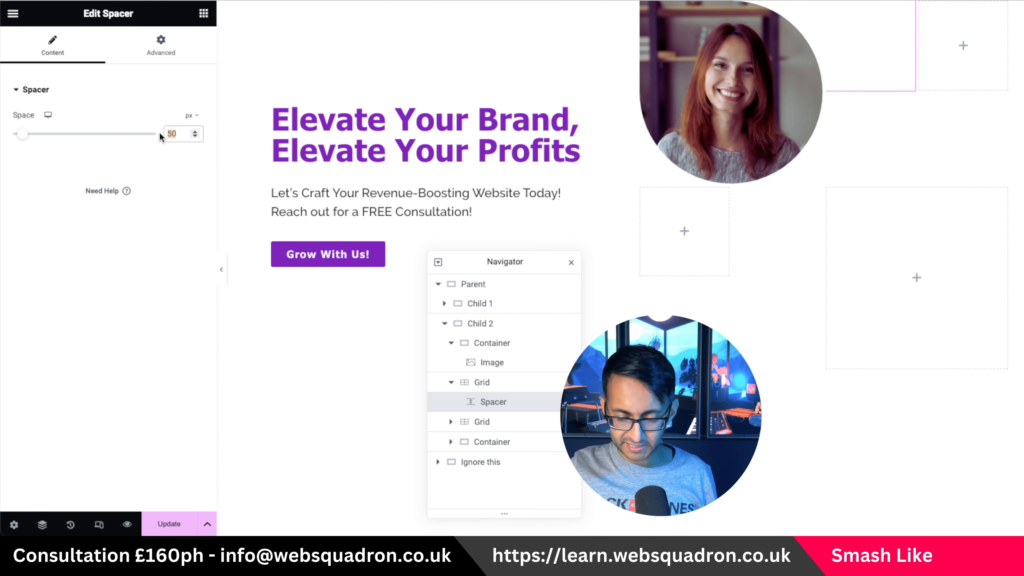
type("138")
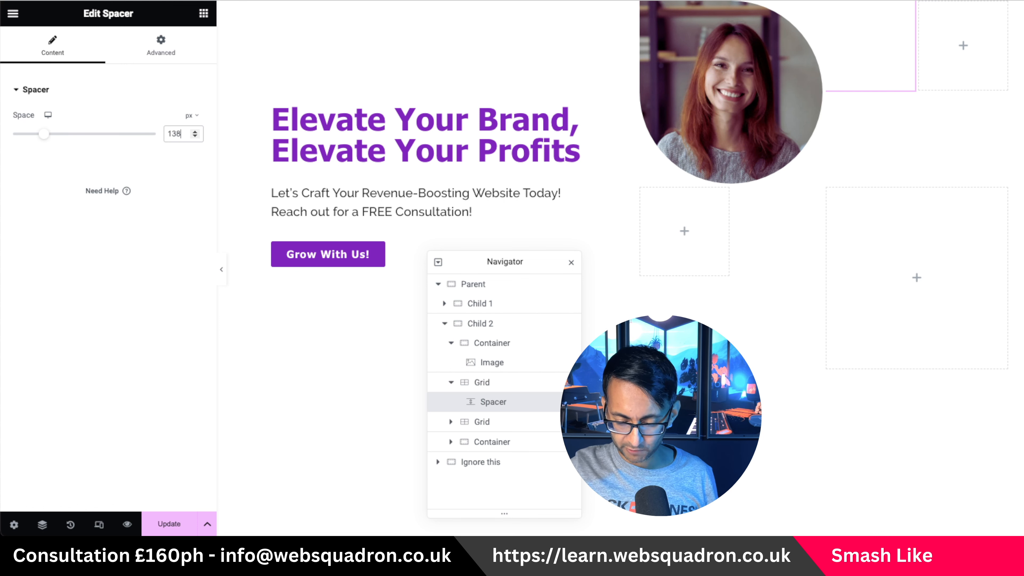
type(".75")
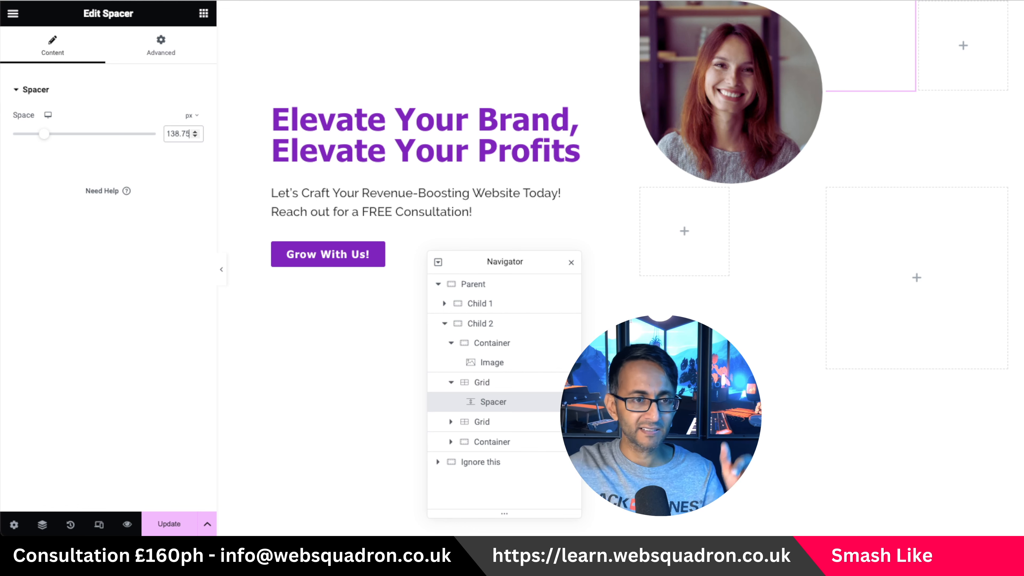
- Give the spacer a solid classic background using the pinkish-red global color
left_click(162, 51)
scroll(86, 425, "down", 5)
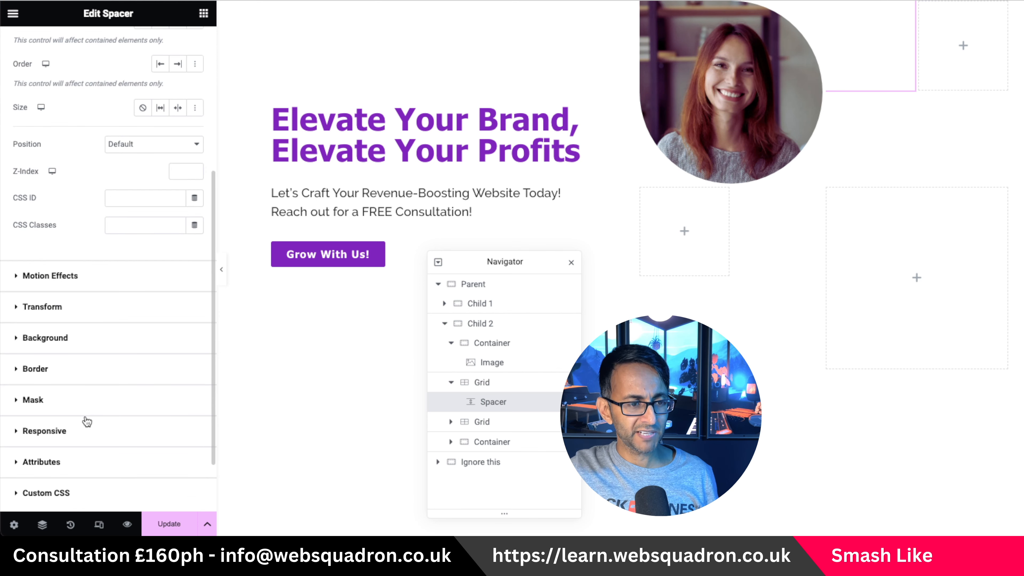
left_click(92, 339)
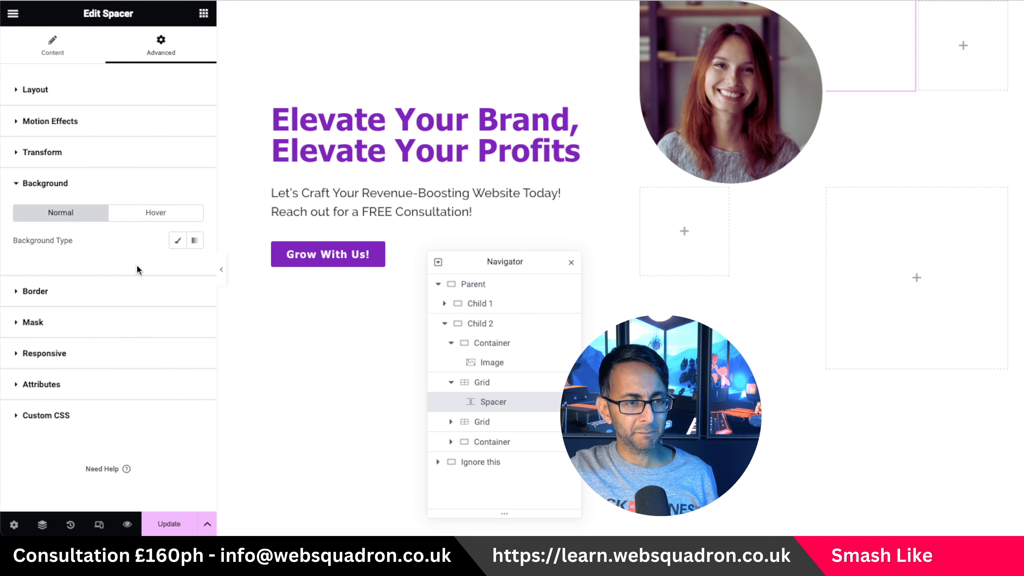
left_click(177, 240)
left_click(177, 268)
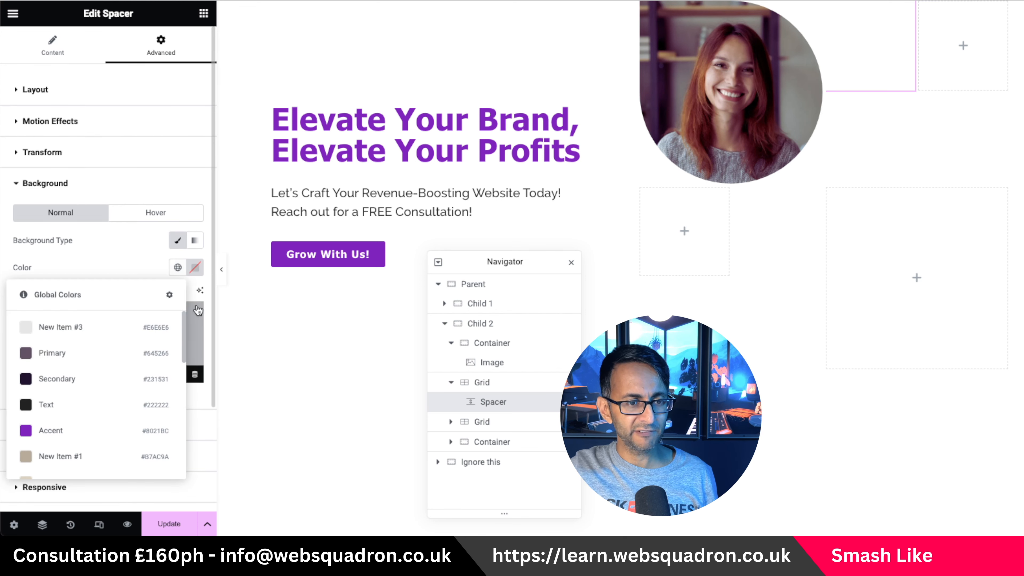
left_click(81, 455)
- Set the spacer's border radius to 1000 px on all corners to make it a circle
left_click(81, 425)
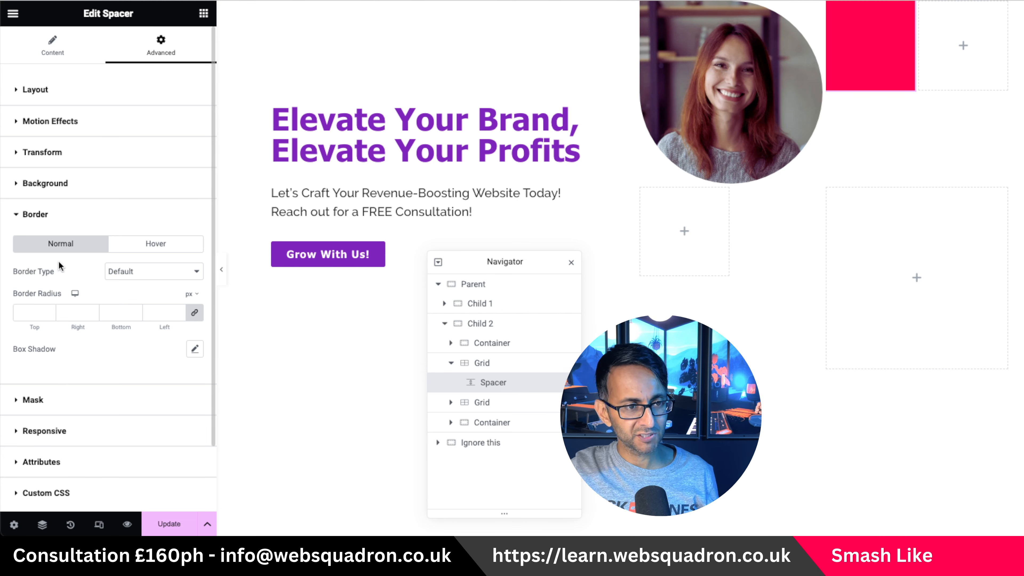
type("100")
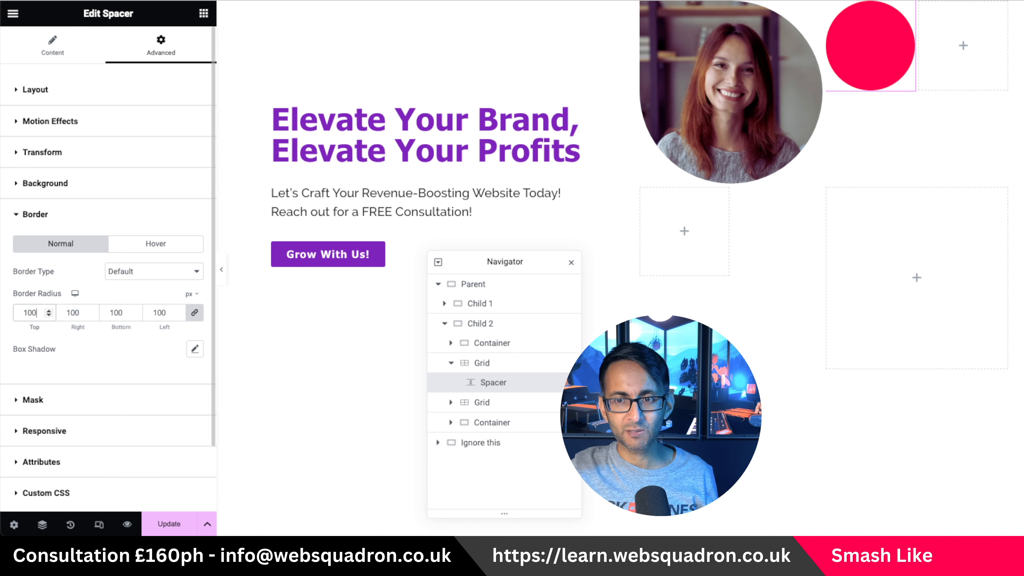
type("0")
key("BackSpace")
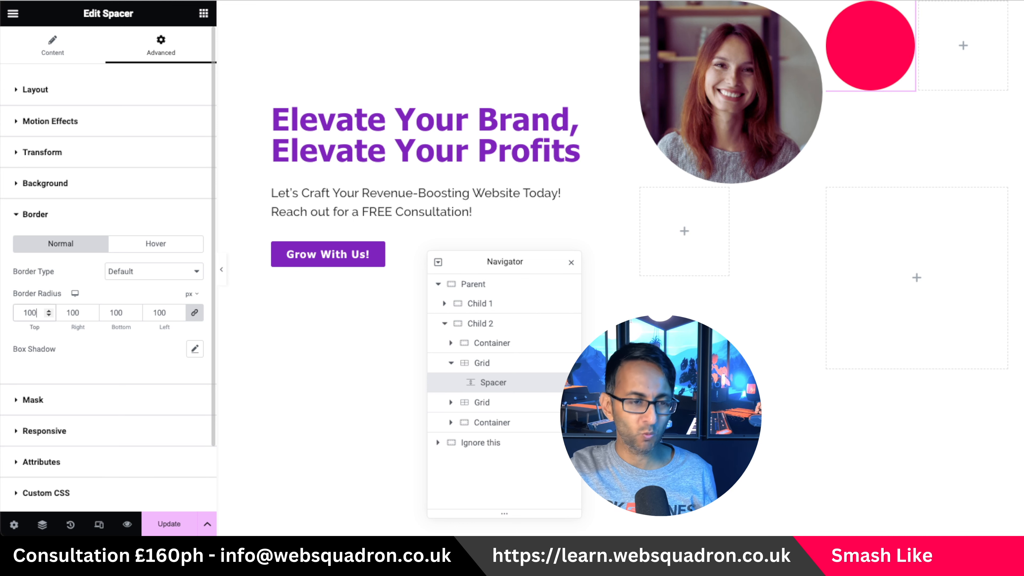
type("0")
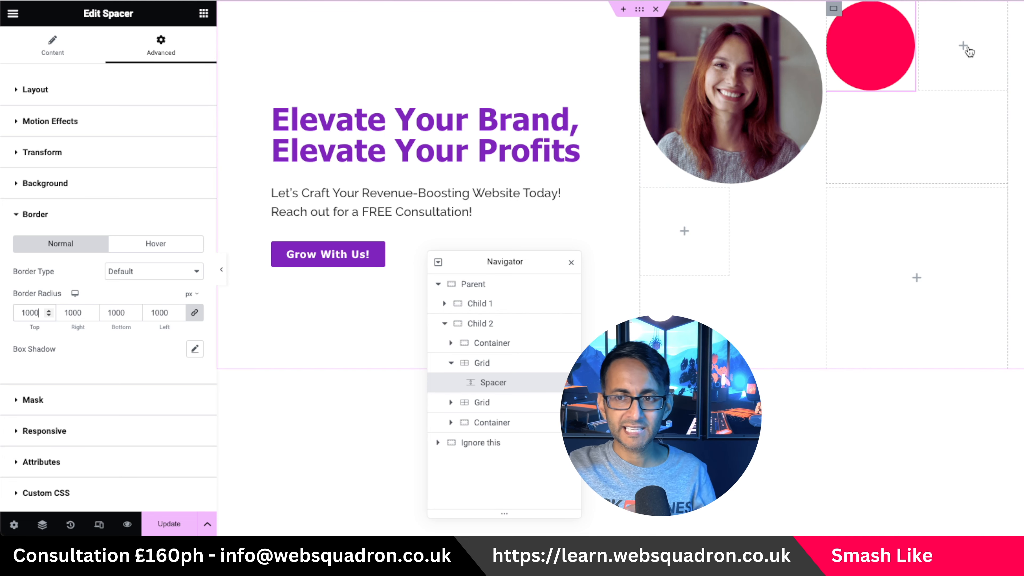
- Add a Text Editor widget reading "Maximise ROI" to the grid's second cell and center its text
left_click(204, 14)
left_click_drag(88, 345, 963, 45)
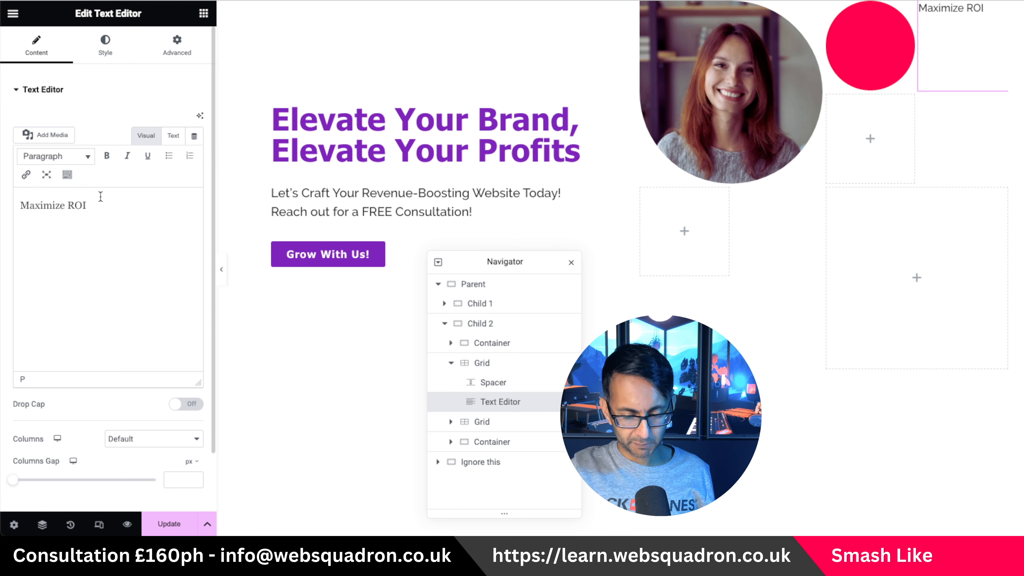
left_click(59, 205)
key("BackSpace")
type("se ROI")
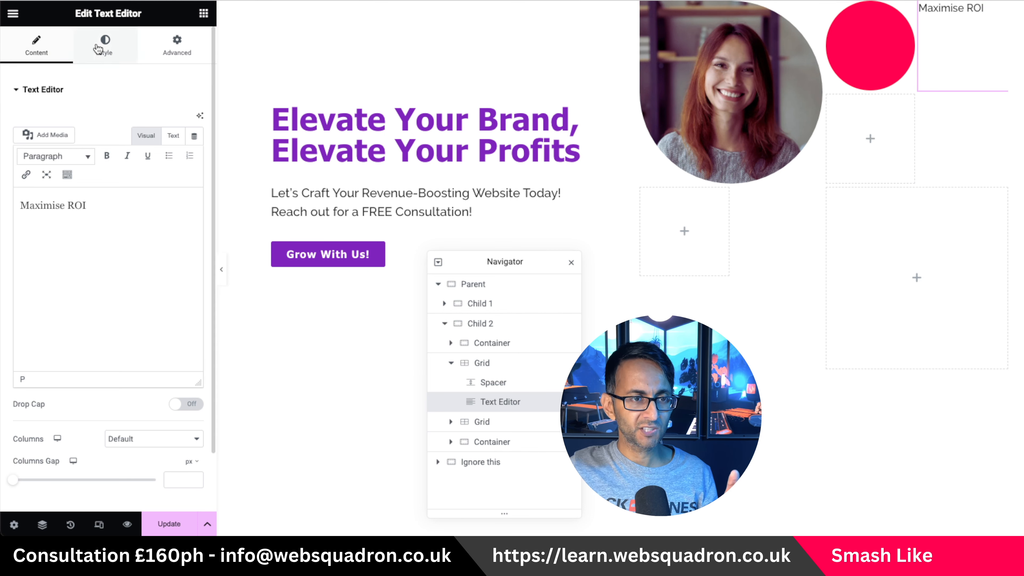
left_click(105, 46)
left_click(159, 121)
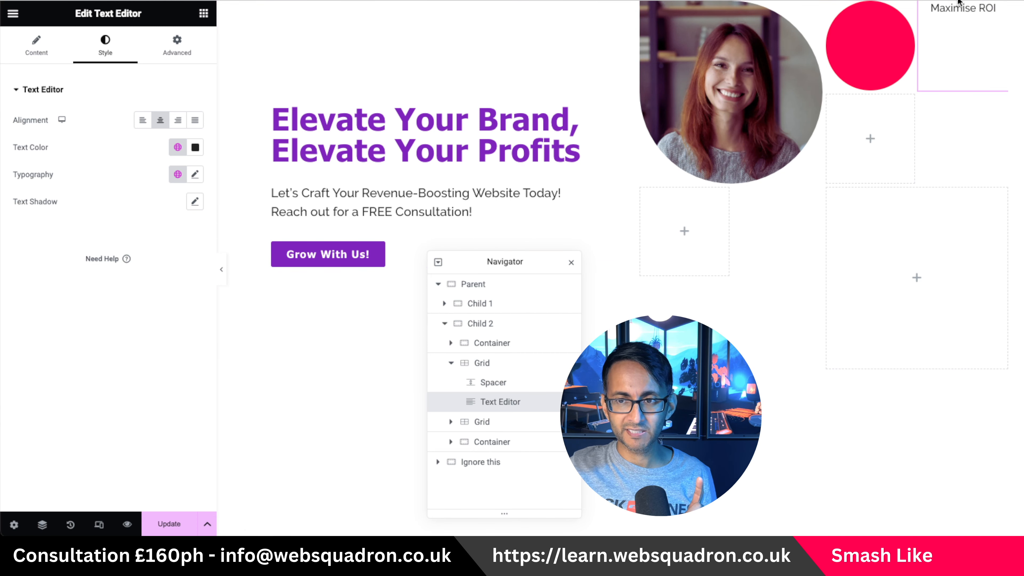
- Set the "Maximise ROI" text's typography to size 1 rem and weight 500 (Medium)
left_click(195, 174)
left_click(185, 258)
left_click(181, 299)
type("0.9")
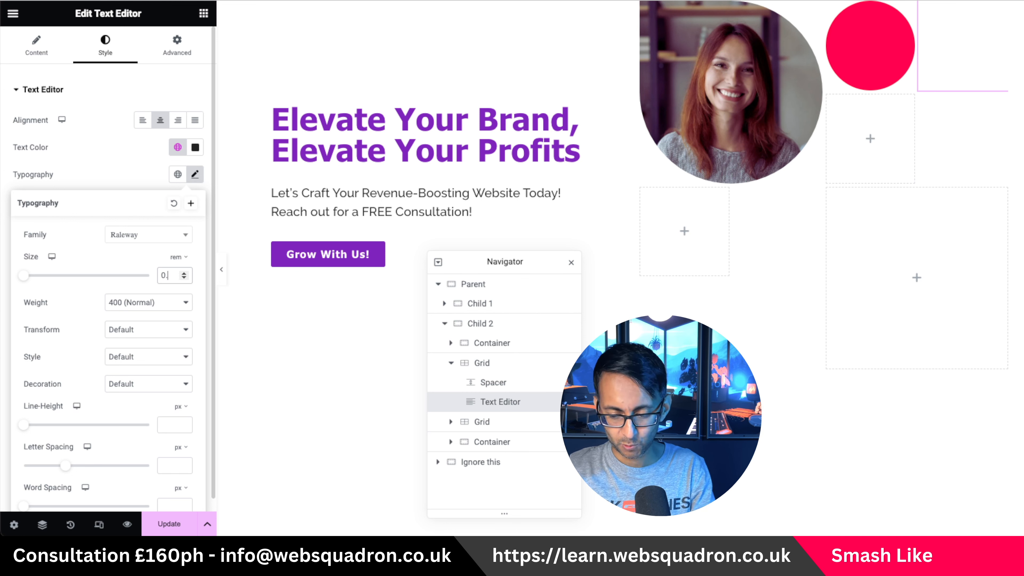
key("BackSpace")
key("BackSpace")
type("1")
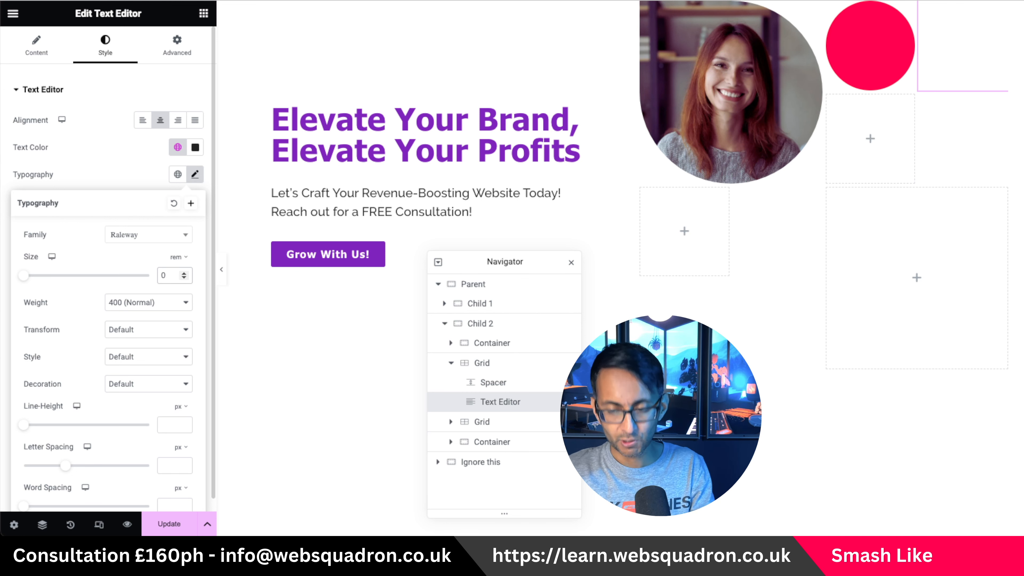
key("BackSpace")
key("BackSpace")
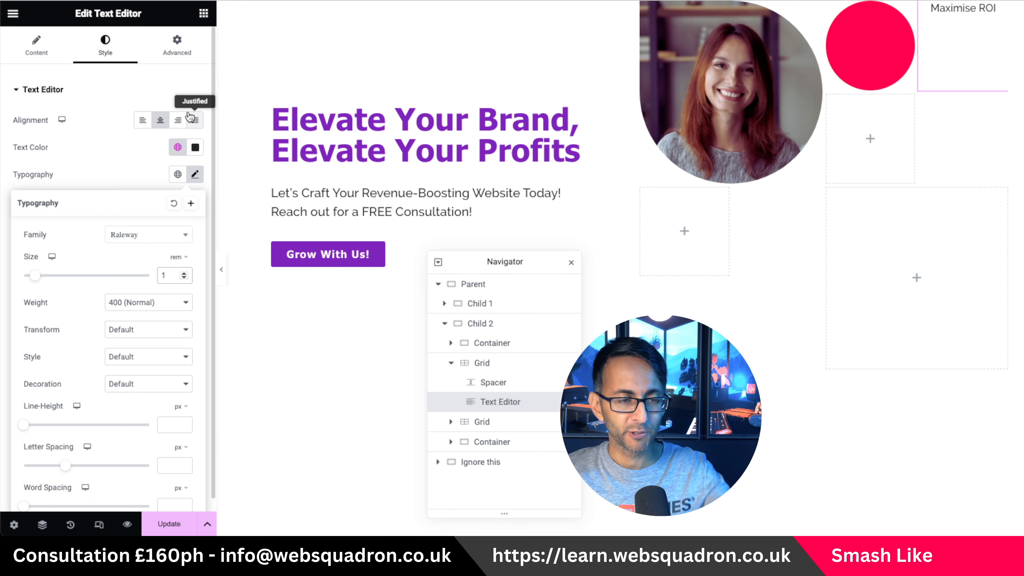
left_click(130, 308)
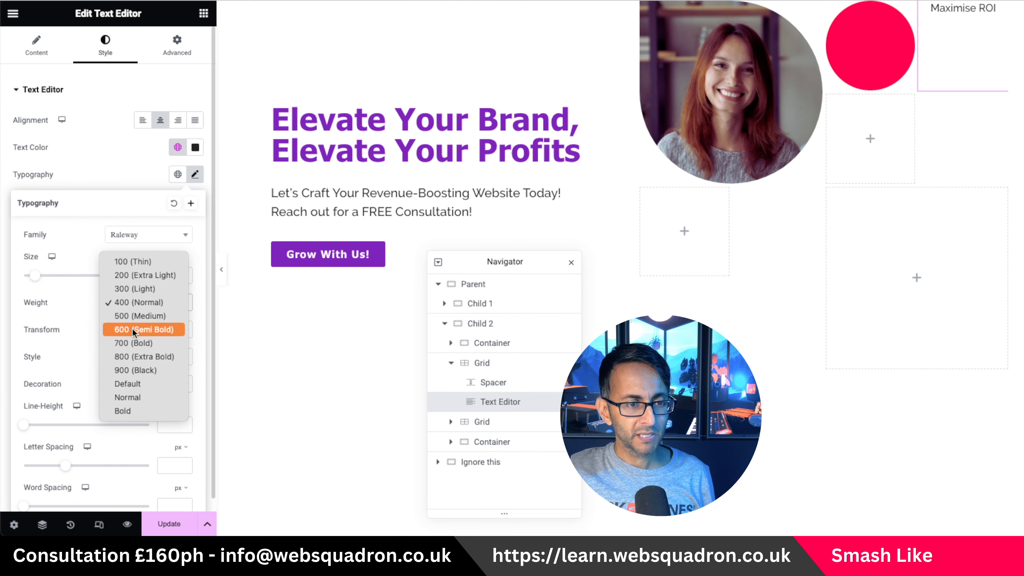
left_click(143, 316)
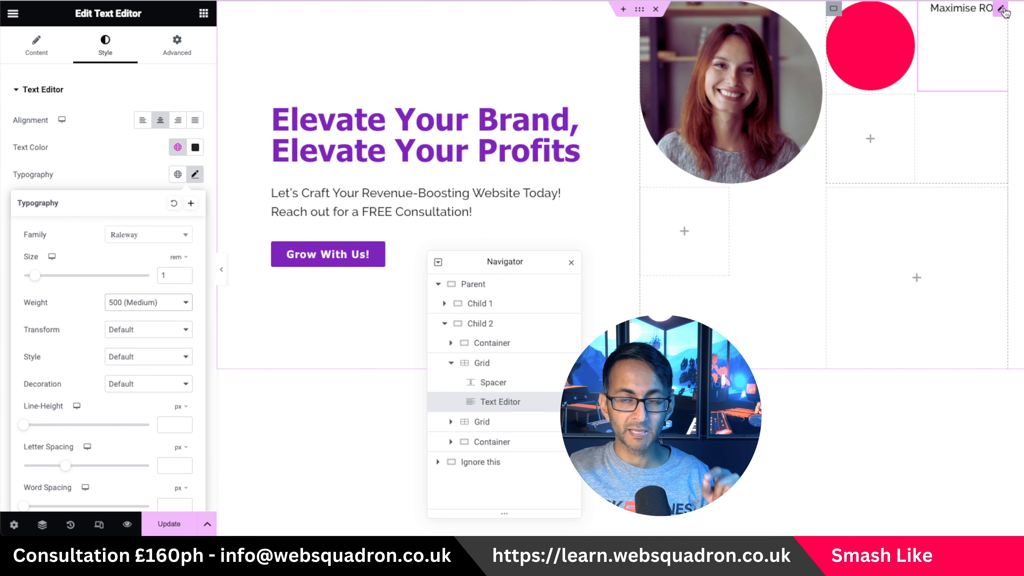
- Give the "Maximise ROI" text widget a solid classic background using the light grey global color
left_click(169, 50)
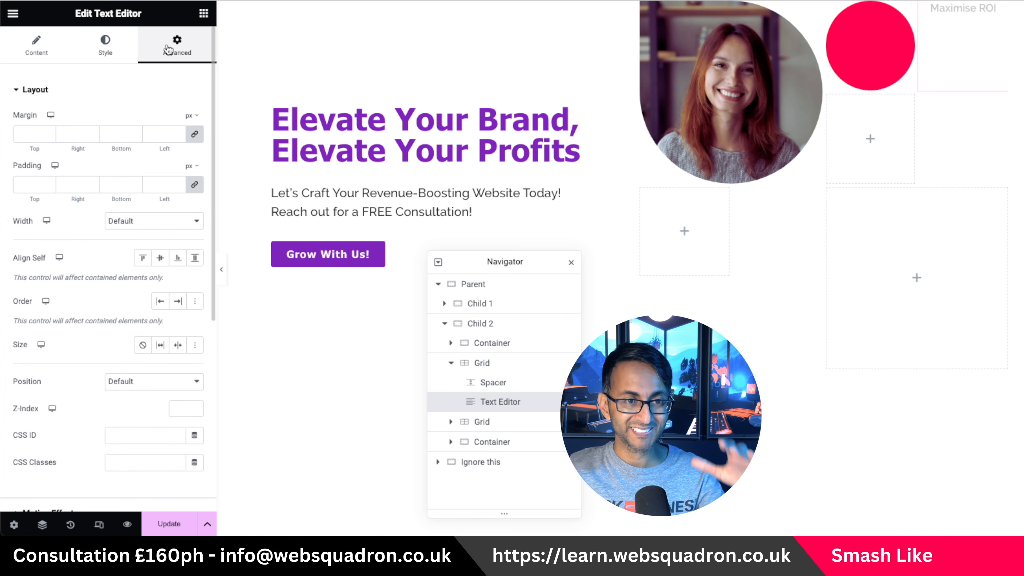
scroll(110, 345, "down", 5)
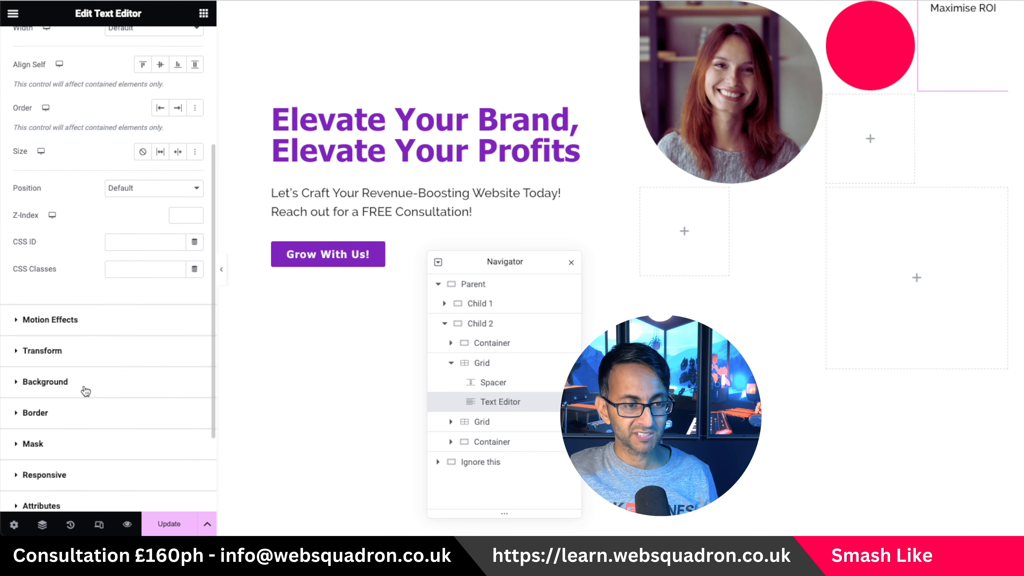
left_click(75, 413)
left_click(80, 199)
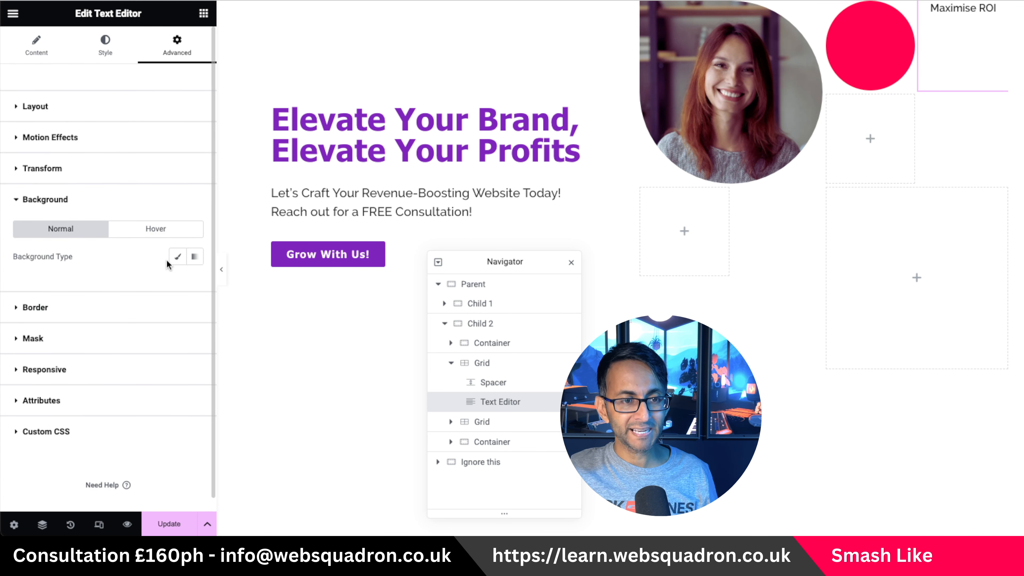
left_click(178, 256)
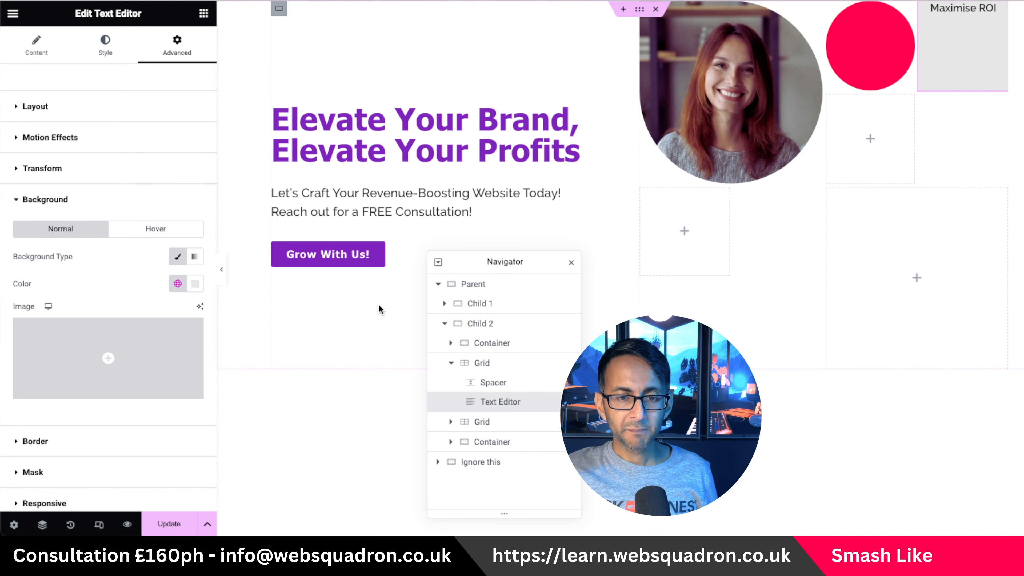
- Set the Parent container's top margin to 50 px
left_click(487, 288)
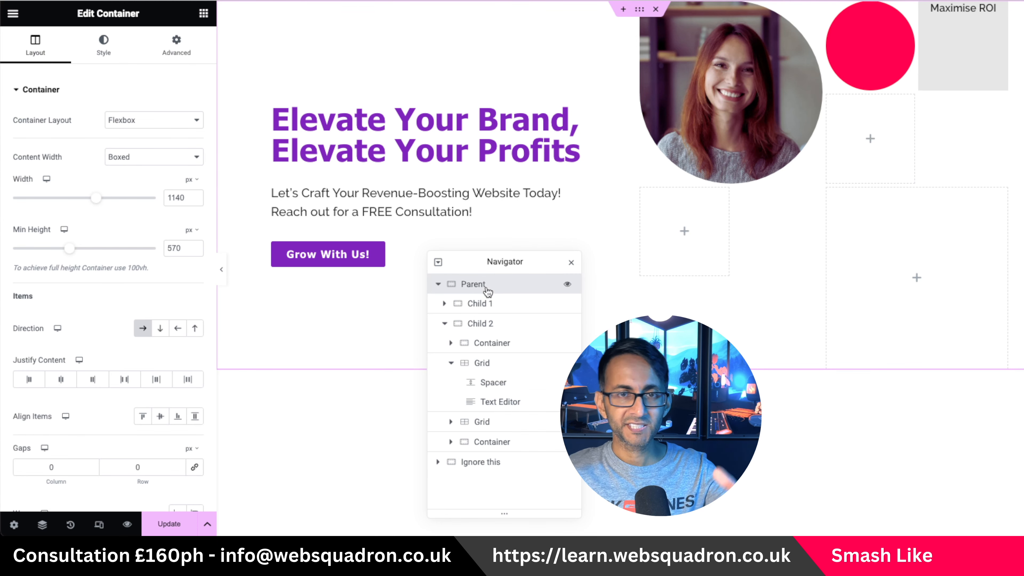
left_click(176, 54)
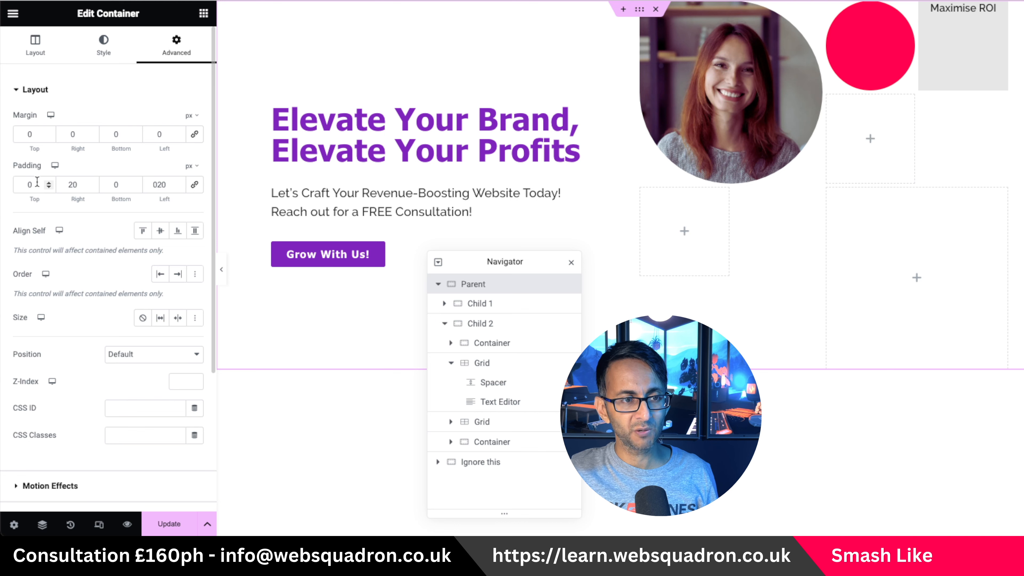
type("50")
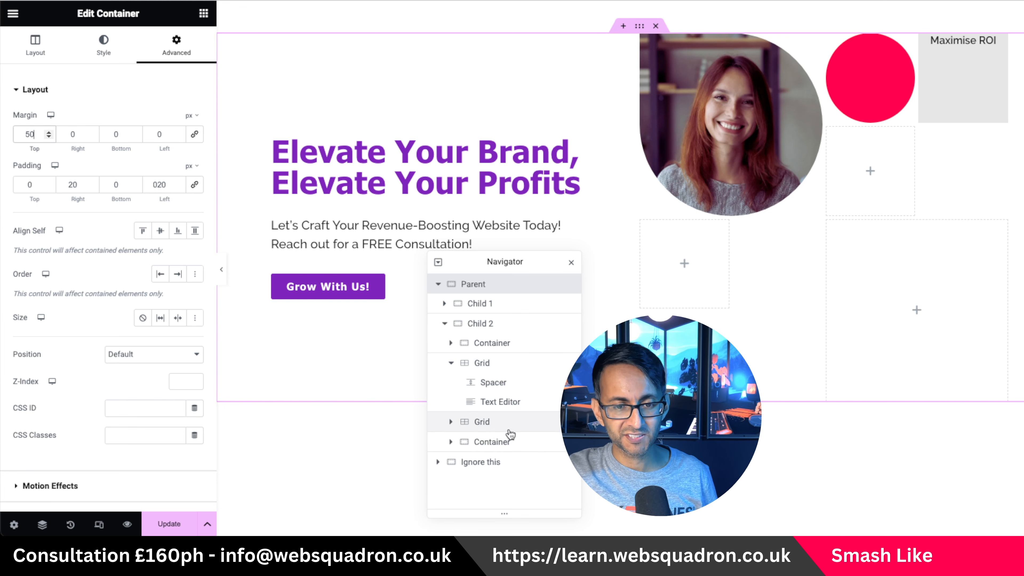
- Round the "Maximise ROI" text widget into a circle with a border radius of 100 px on all corners
left_click(519, 402)
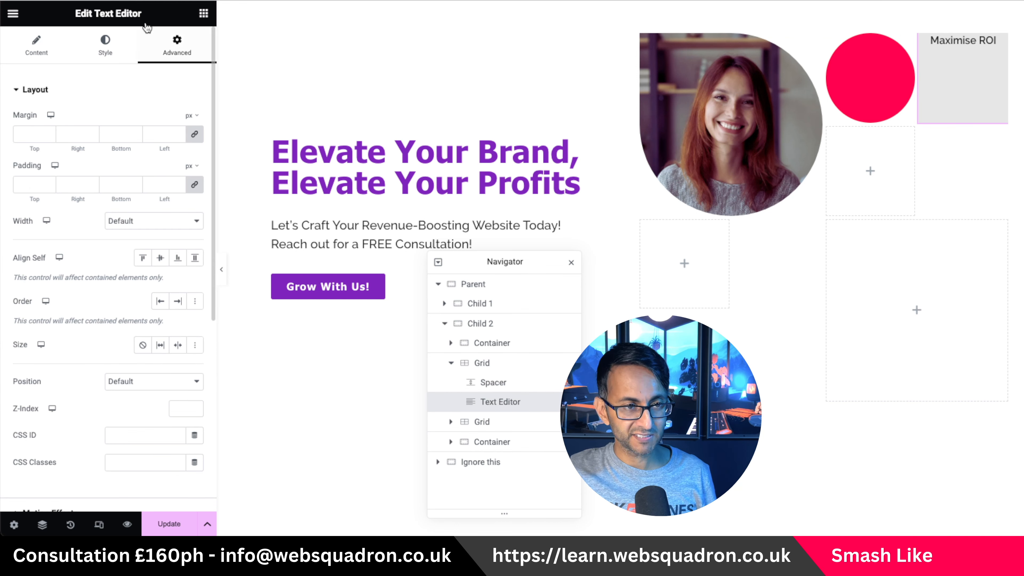
scroll(121, 377, "down", 8)
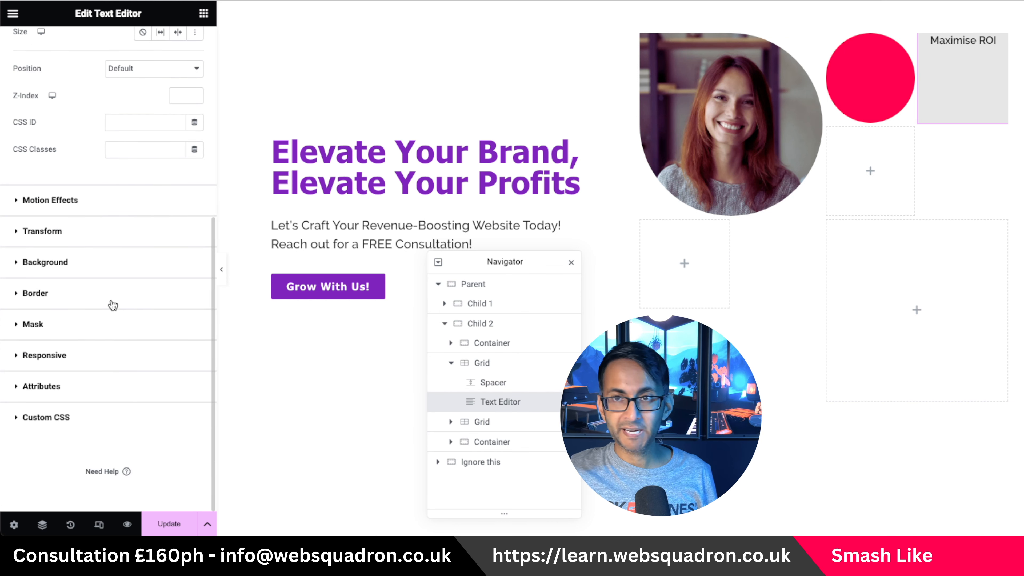
left_click(79, 294)
left_click(25, 313)
type("100")
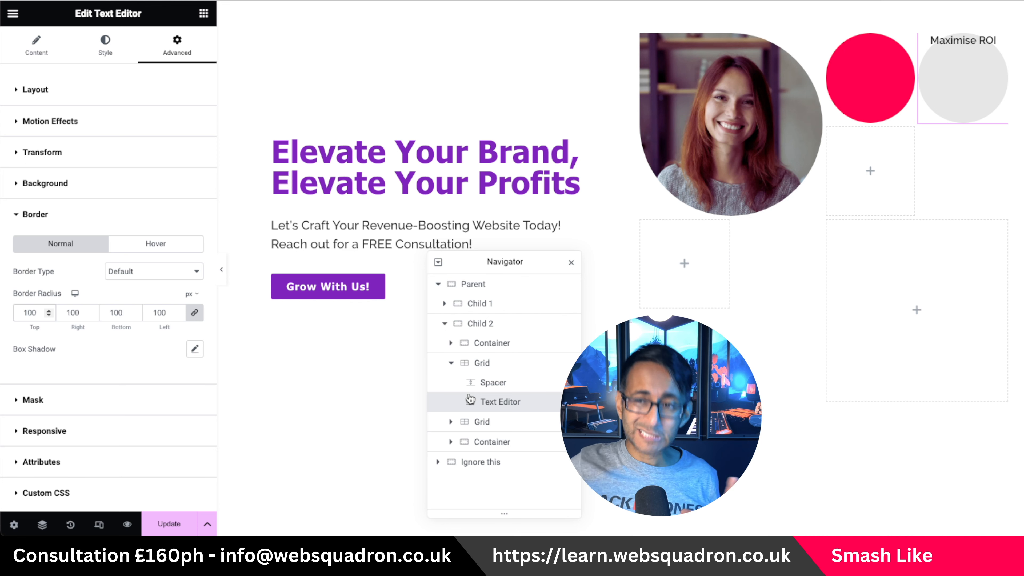
- Open the custom CSS editor for the "Maximise ROI" text widget
scroll(149, 396, "down", 1)
scroll(149, 396, "down", 2)
left_click(98, 428)
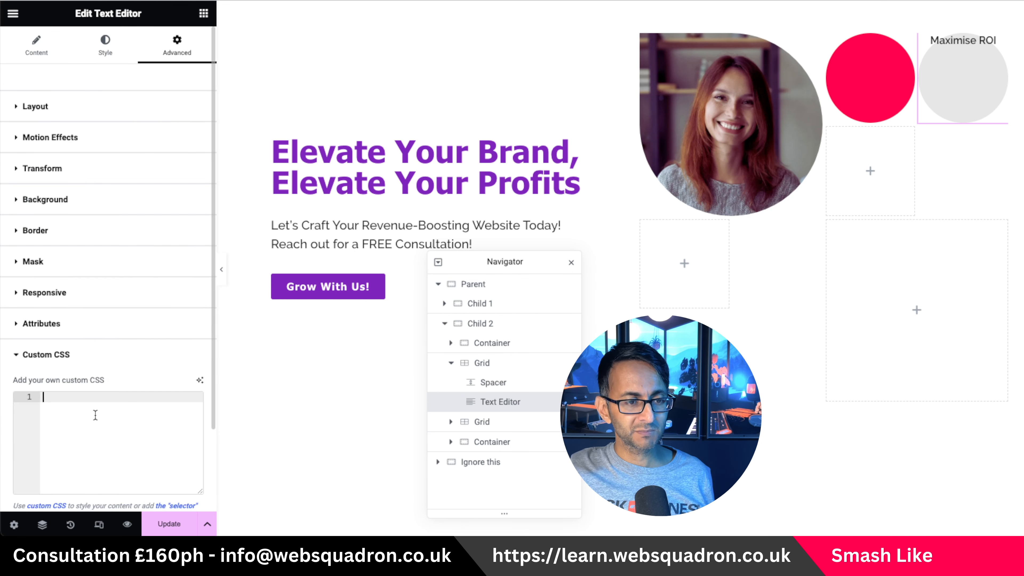